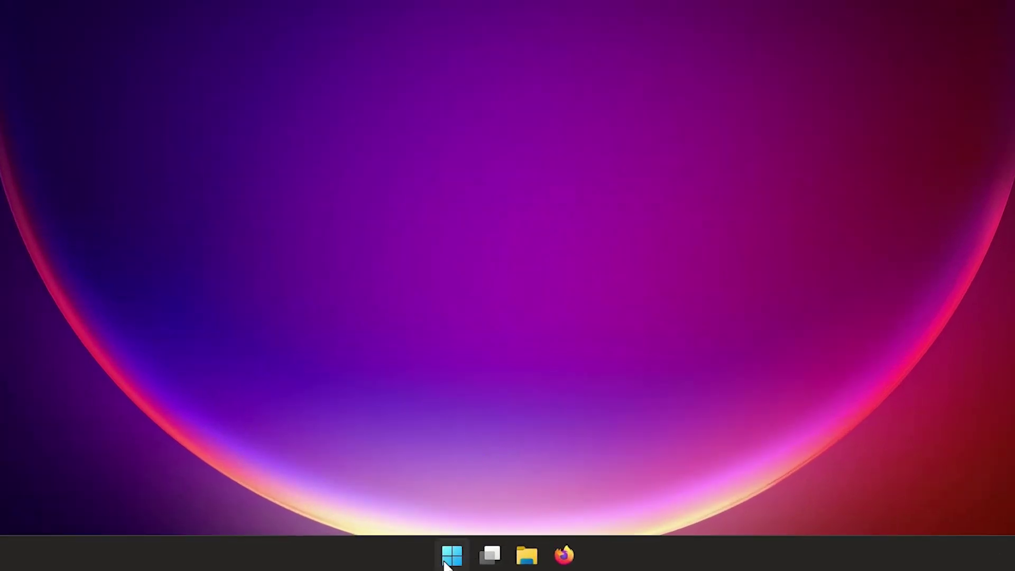
- Open Device Manager from the Start button's quick-link menu and centre its window
right_click(445, 564)
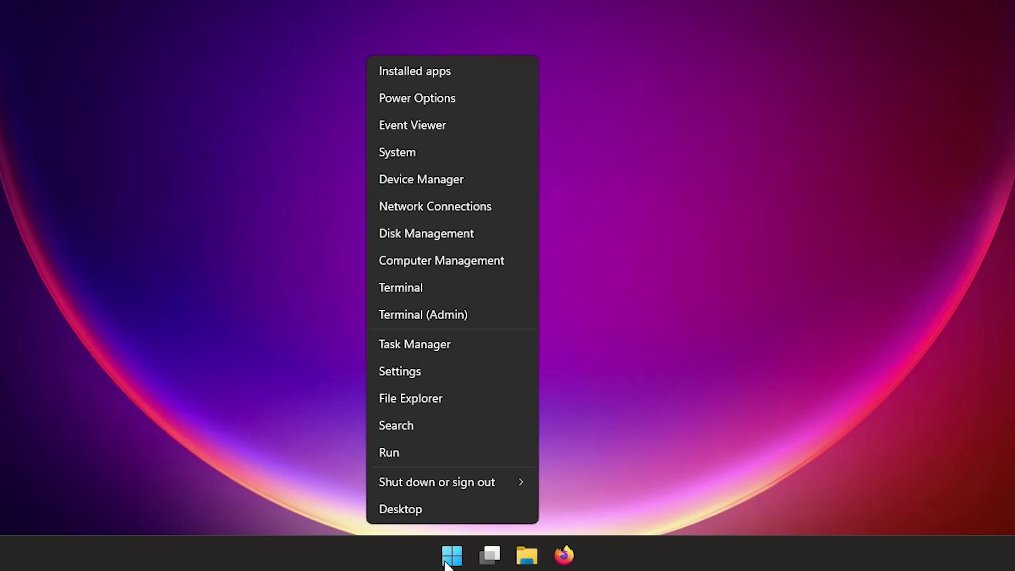
click(450, 179)
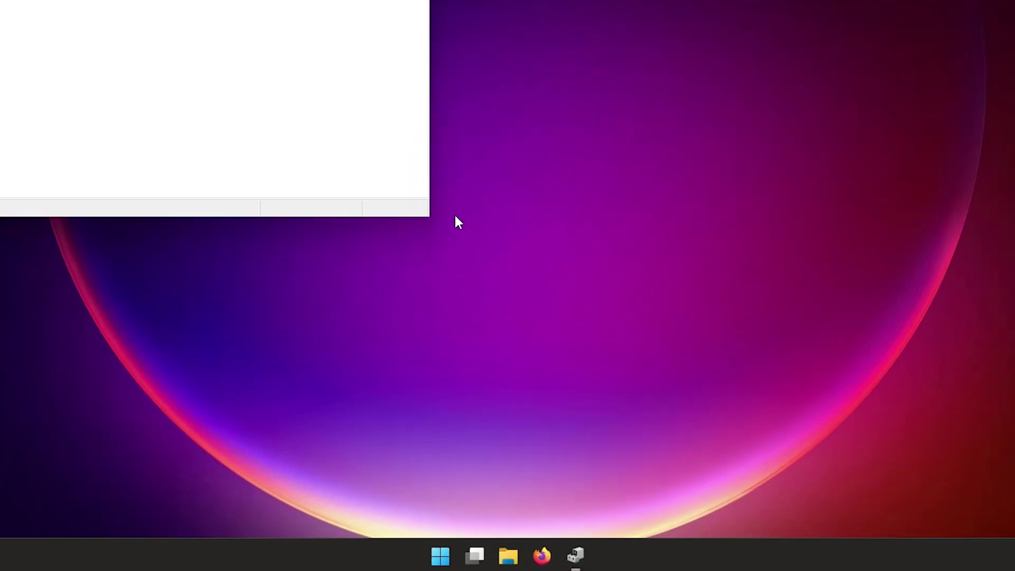
drag(272, 31, 645, 137)
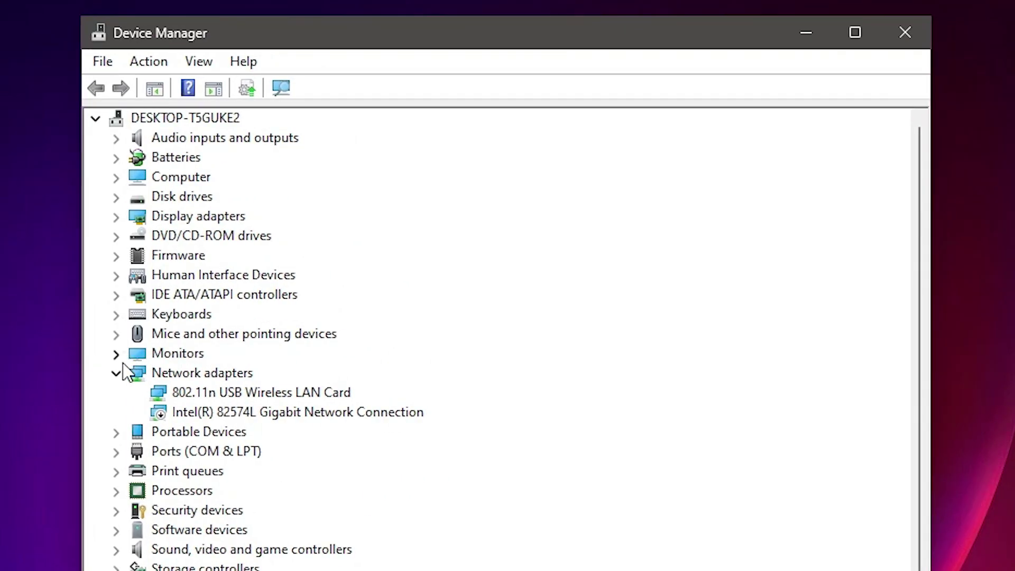
- Expand Network adapters and open Properties for the 802.11n USB Wireless LAN Card
click(117, 372)
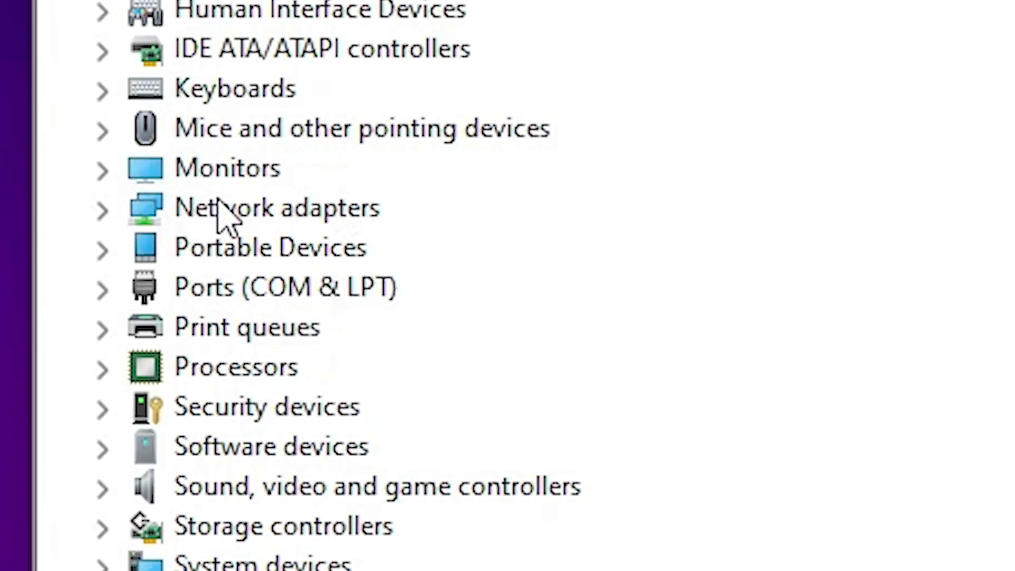
click(120, 209)
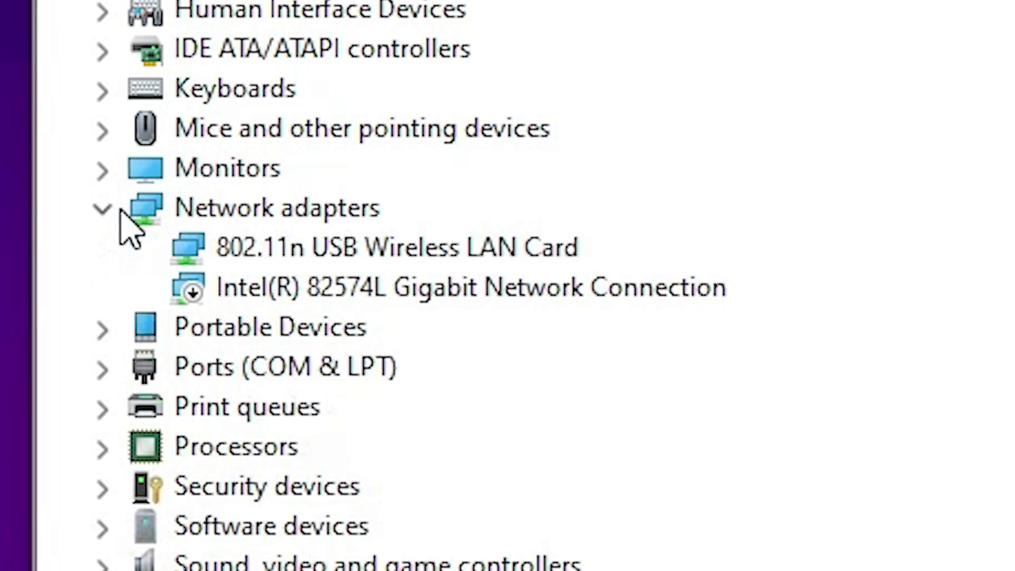
click(409, 255)
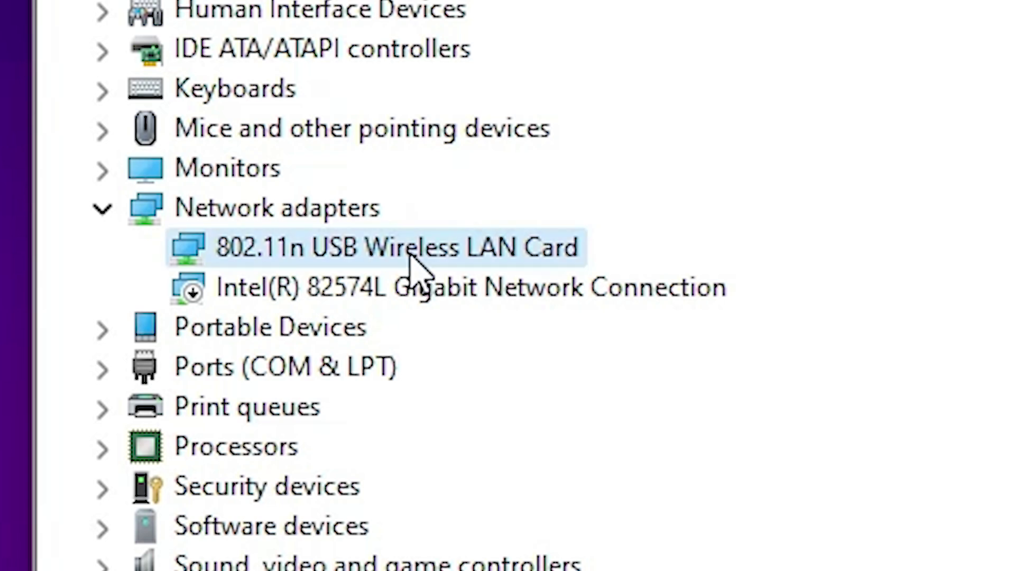
right_click(411, 258)
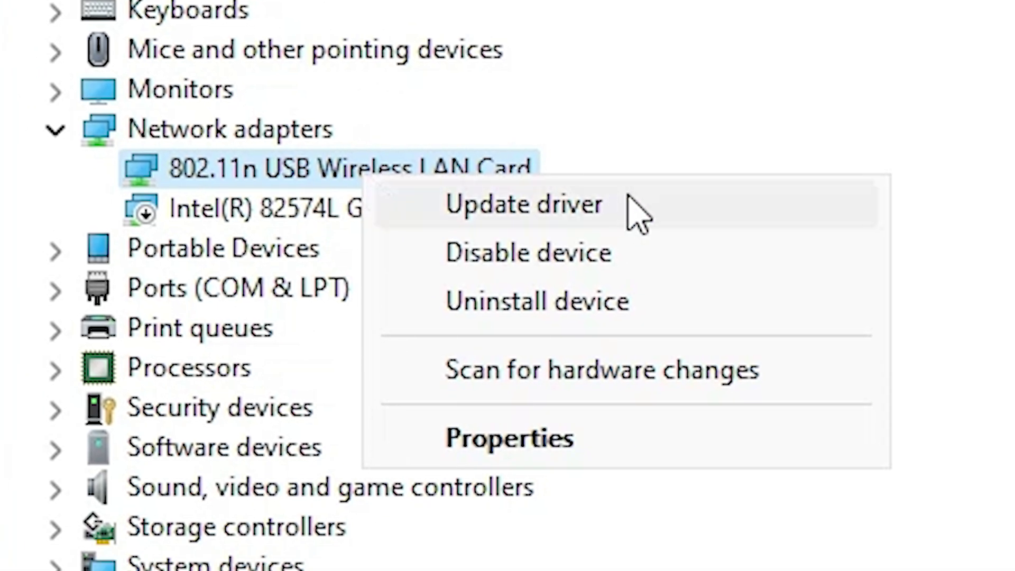
click(540, 439)
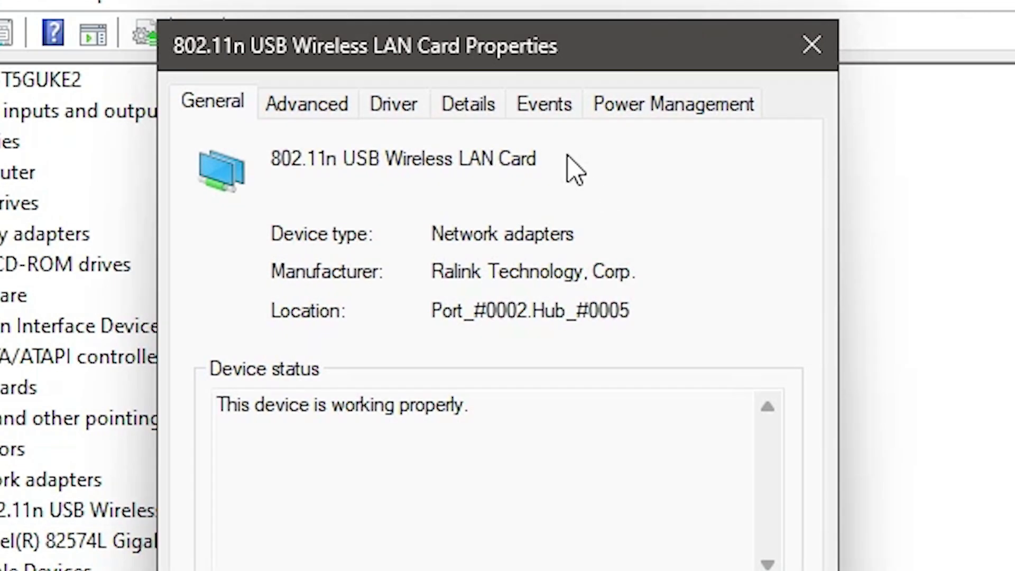
- Show the card's Hardware Ids on the Details tab and select the first value
click(496, 108)
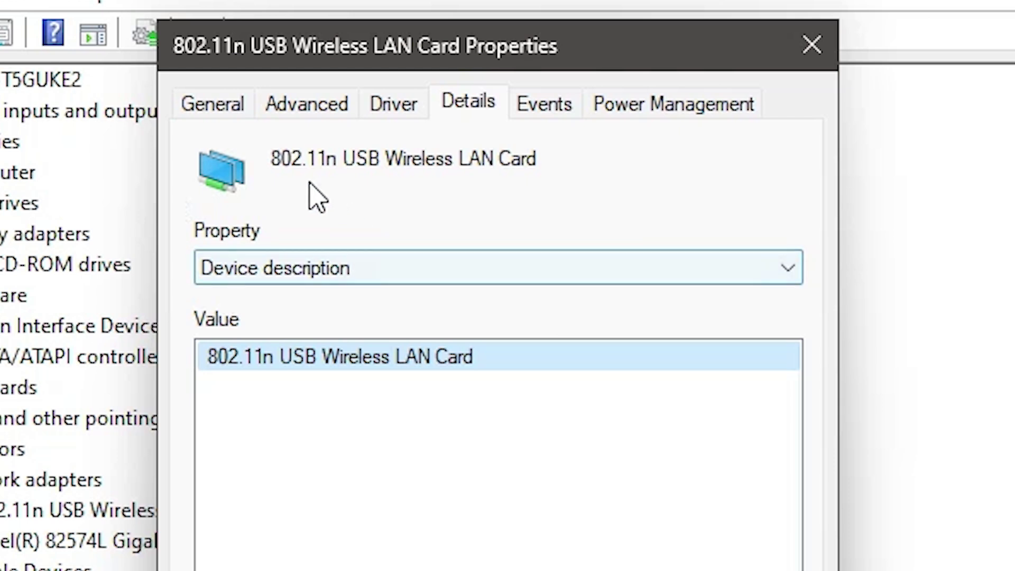
click(316, 288)
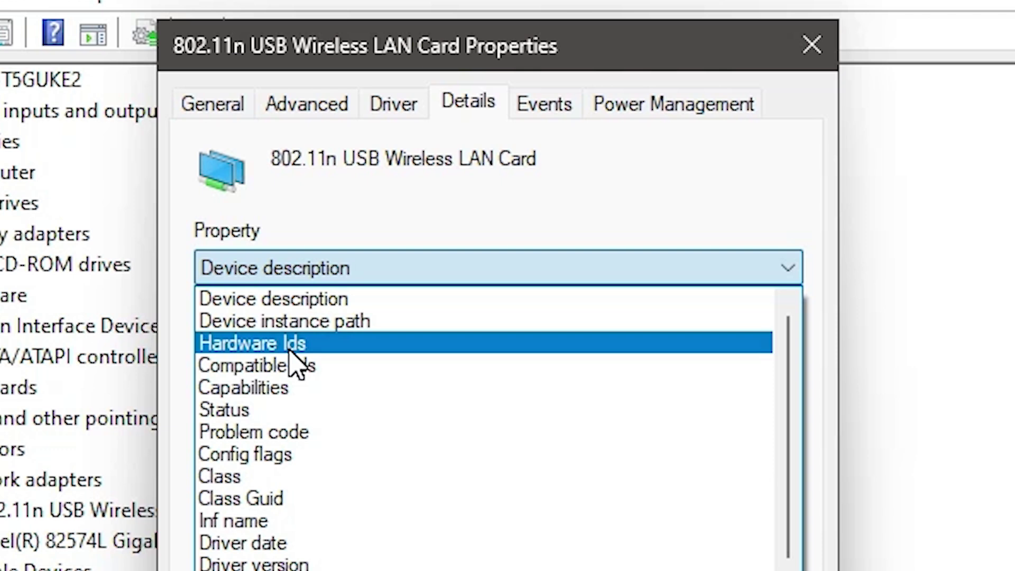
click(289, 348)
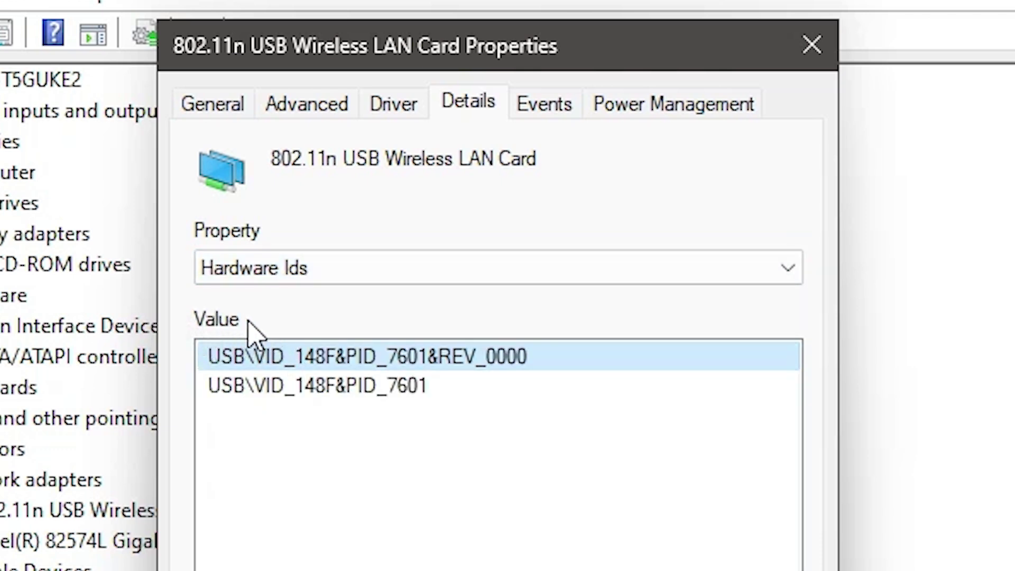
click(210, 349)
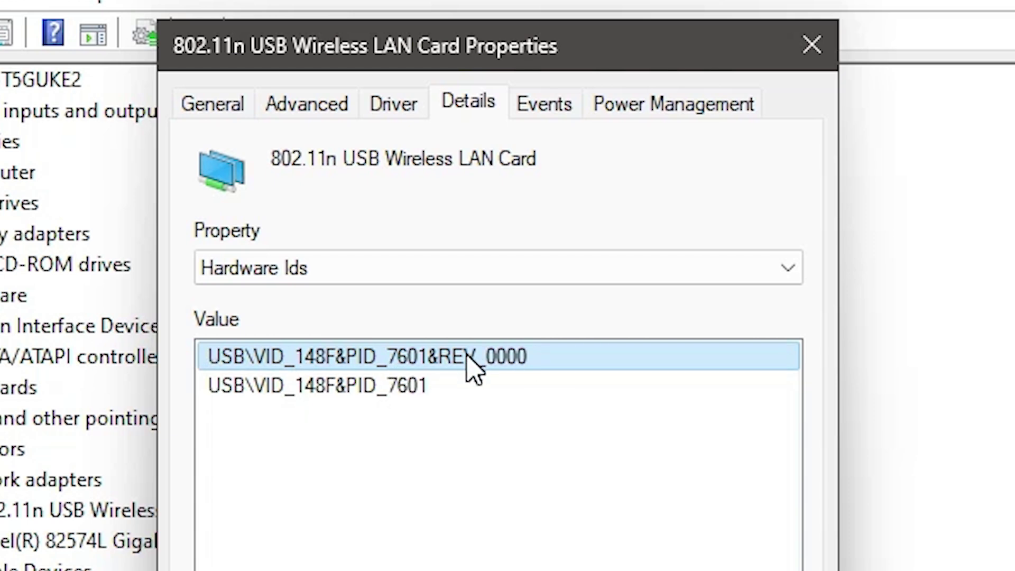
- Copy USB\VID_148F&PID_7601&REV_0000, then close the properties dialog and Device Manager
right_click(510, 363)
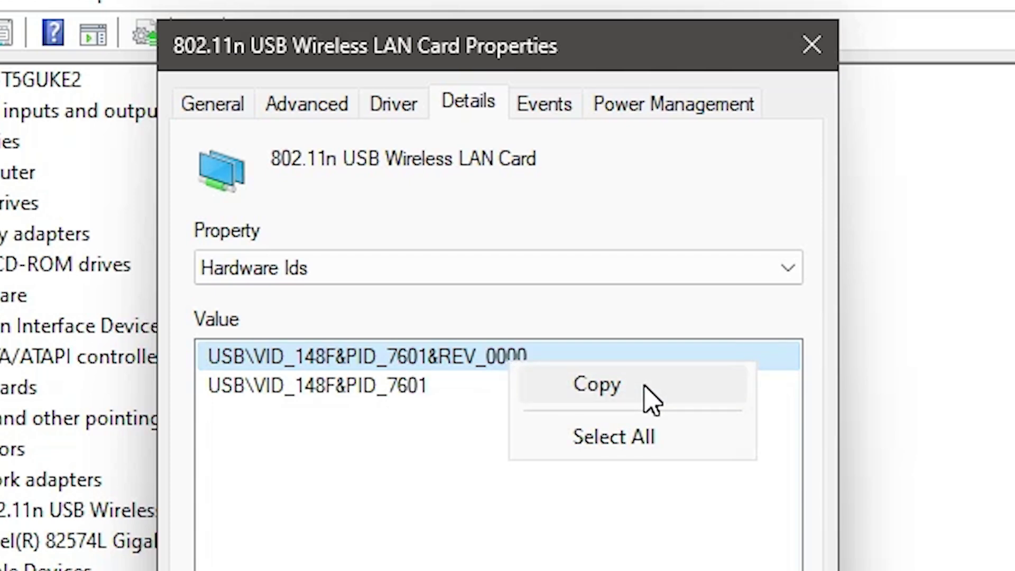
click(645, 386)
click(617, 376)
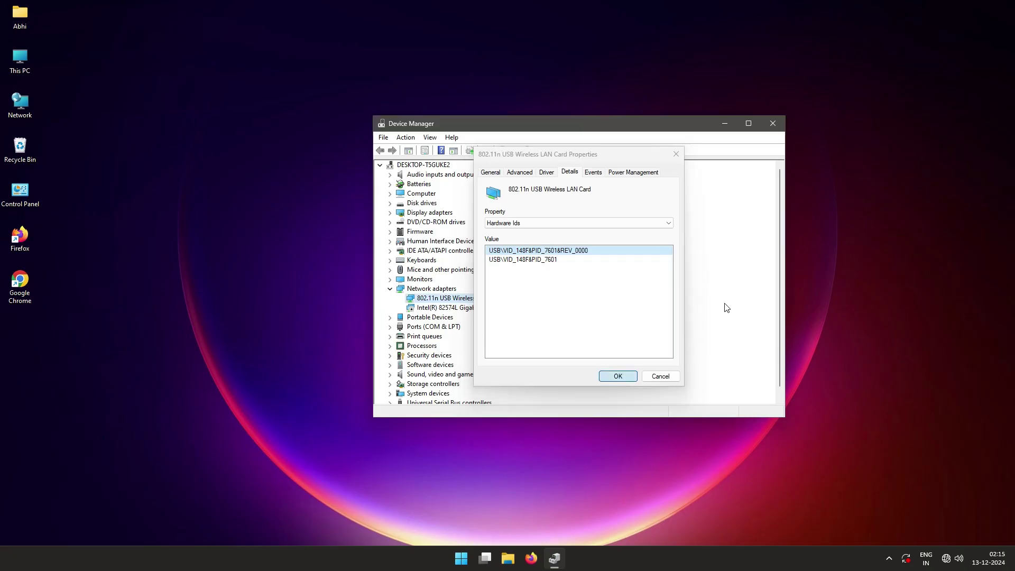
click(780, 126)
- Launch Notepad from the Start search with the hardware ID line pasted in
click(474, 558)
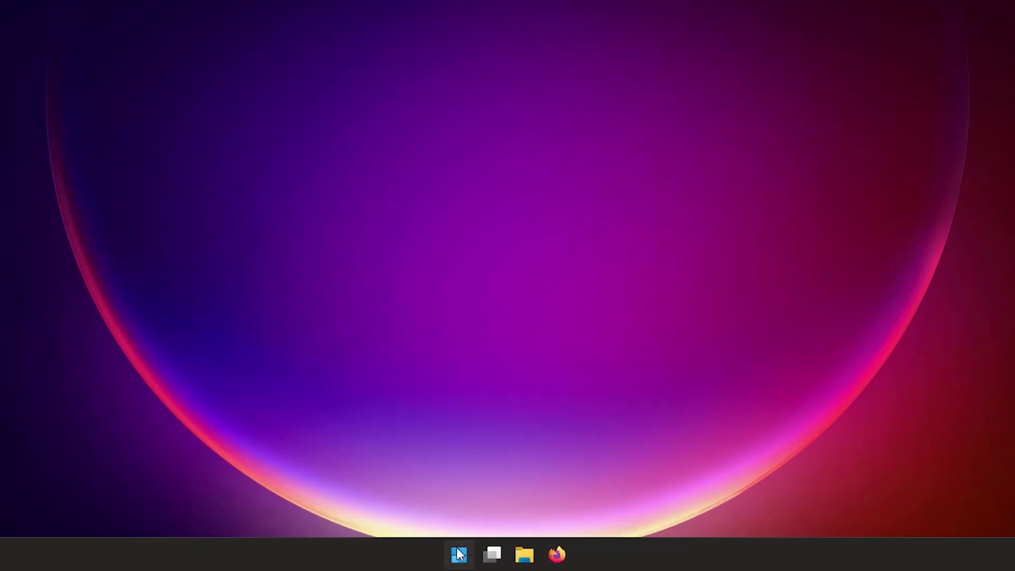
text(not)
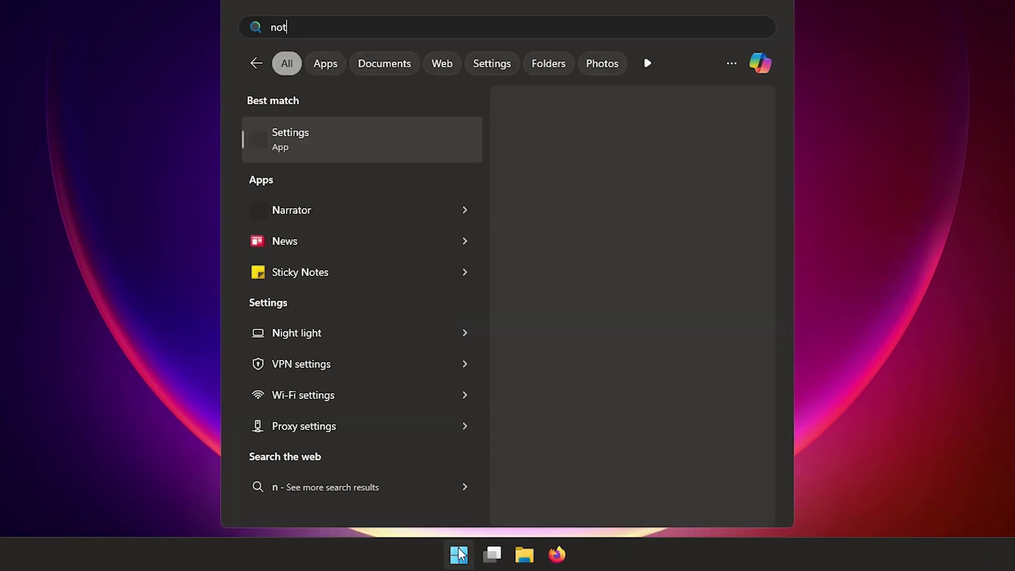
text(epad)
click(346, 147)
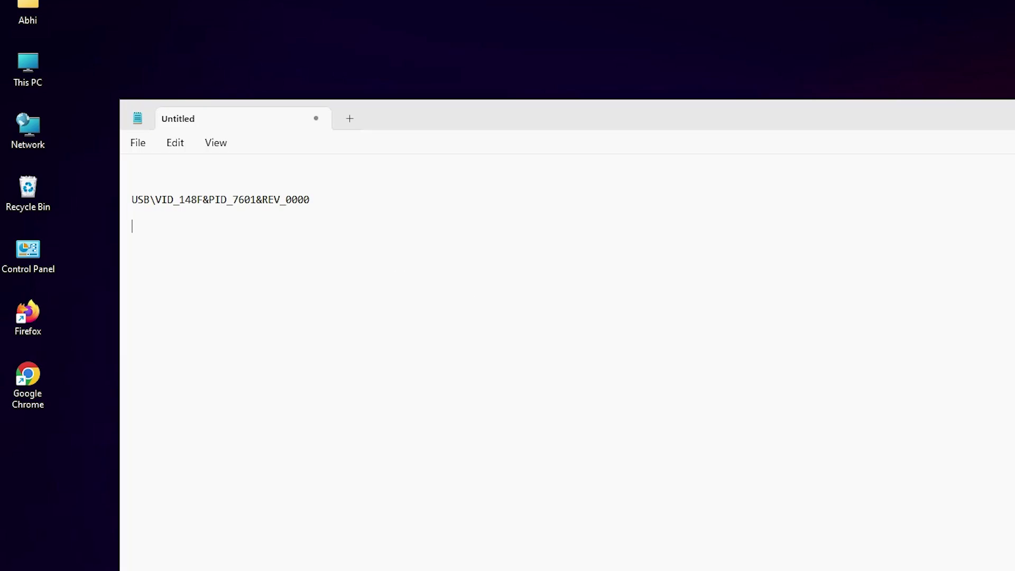
drag(311, 200, 127, 203)
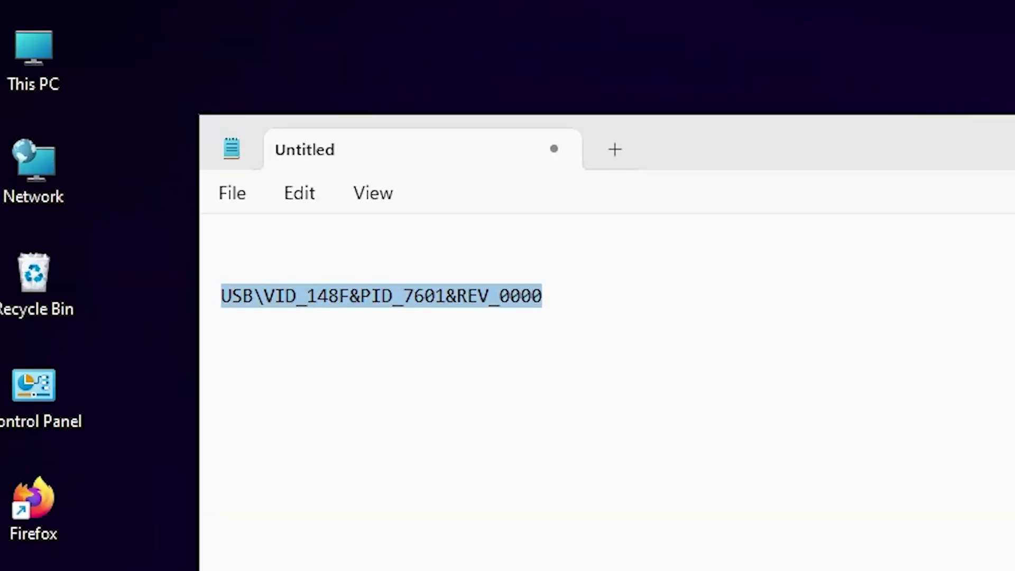
click(503, 423)
drag(503, 423, 205, 291)
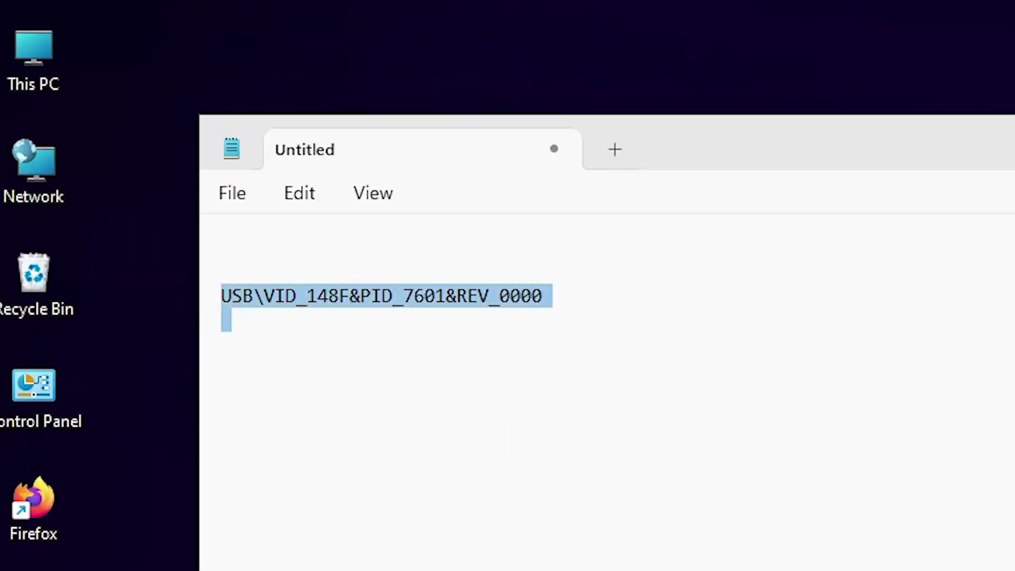
click(350, 398)
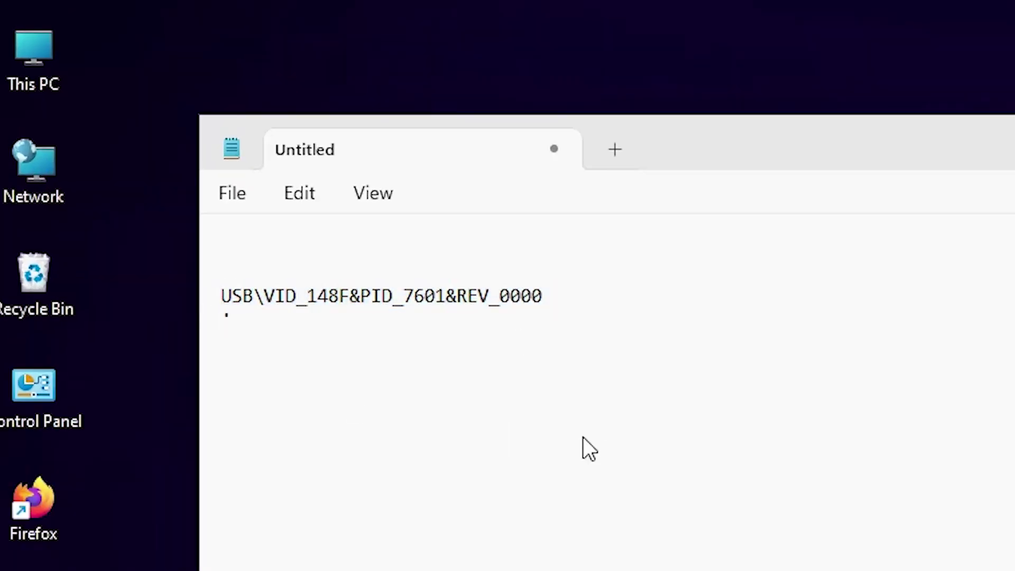
- Save the note as wifi.txt on the Desktop
click(243, 190)
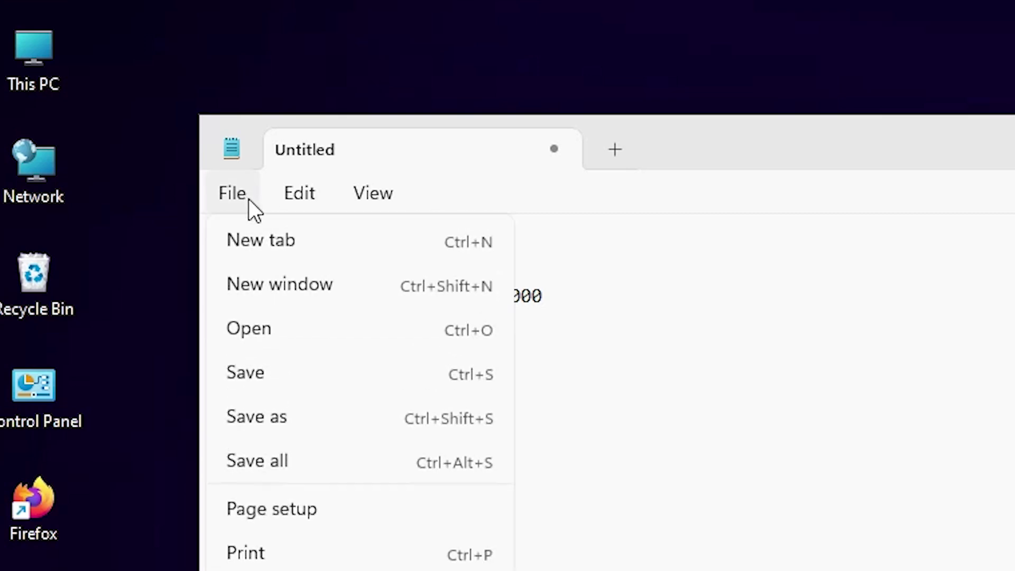
click(284, 413)
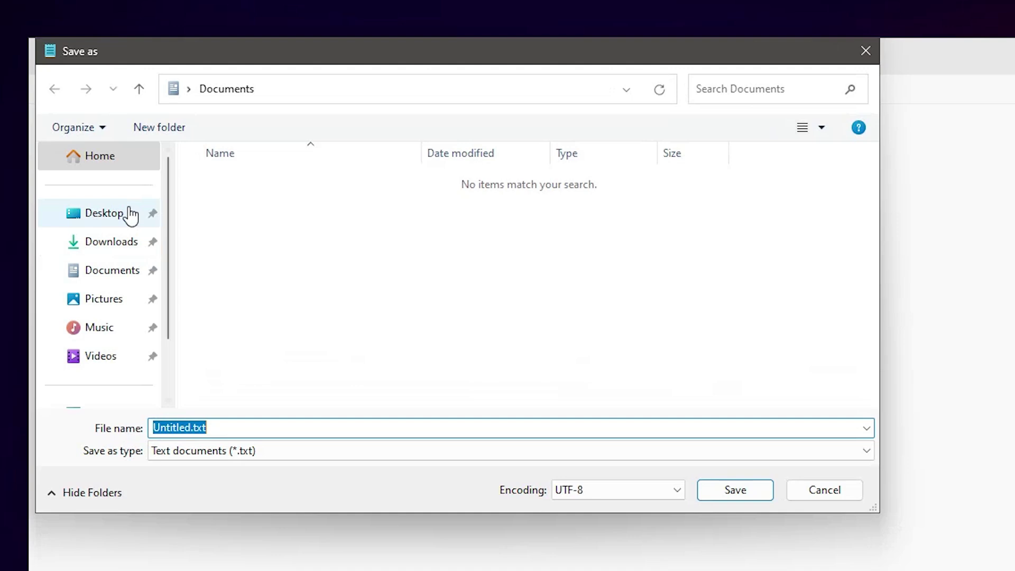
click(116, 214)
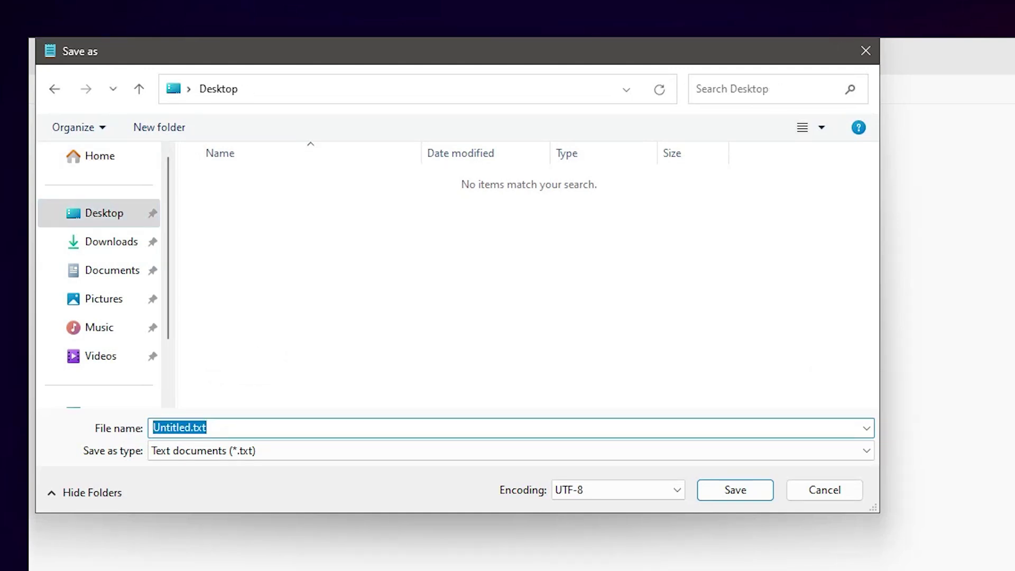
text(wifi)
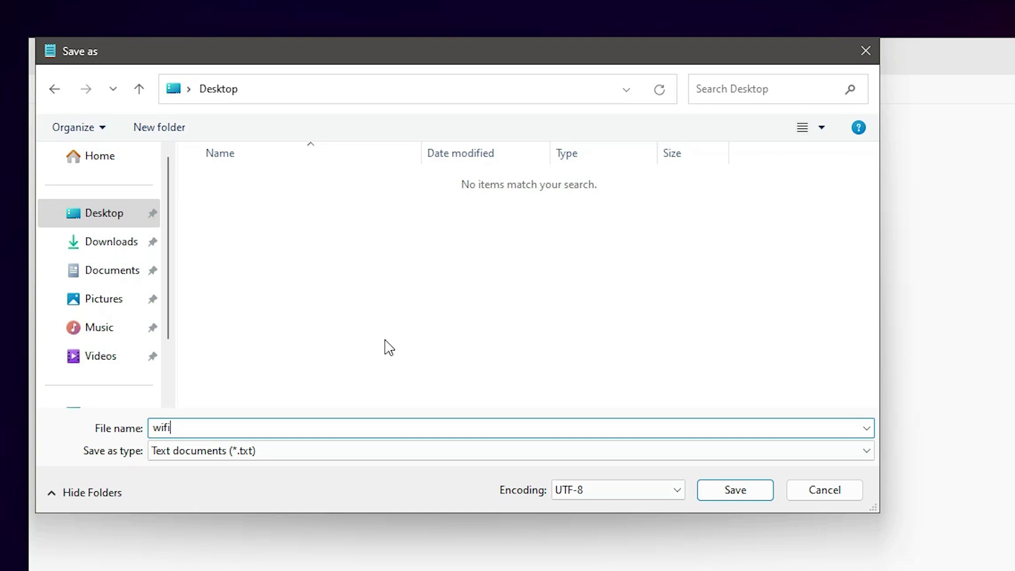
click(751, 491)
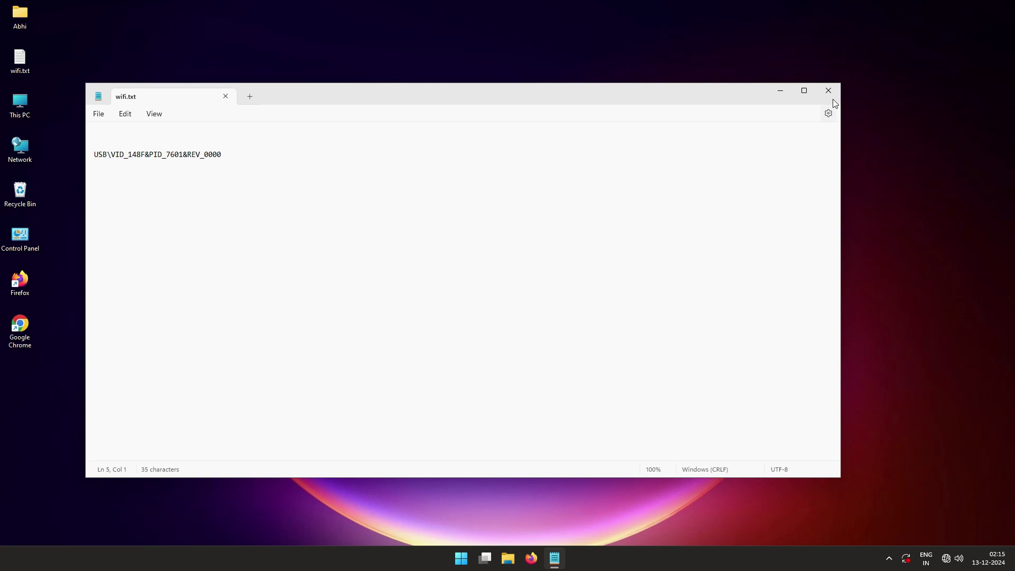
- Close Notepad, then reopen wifi.txt to check its contents and close it
click(833, 97)
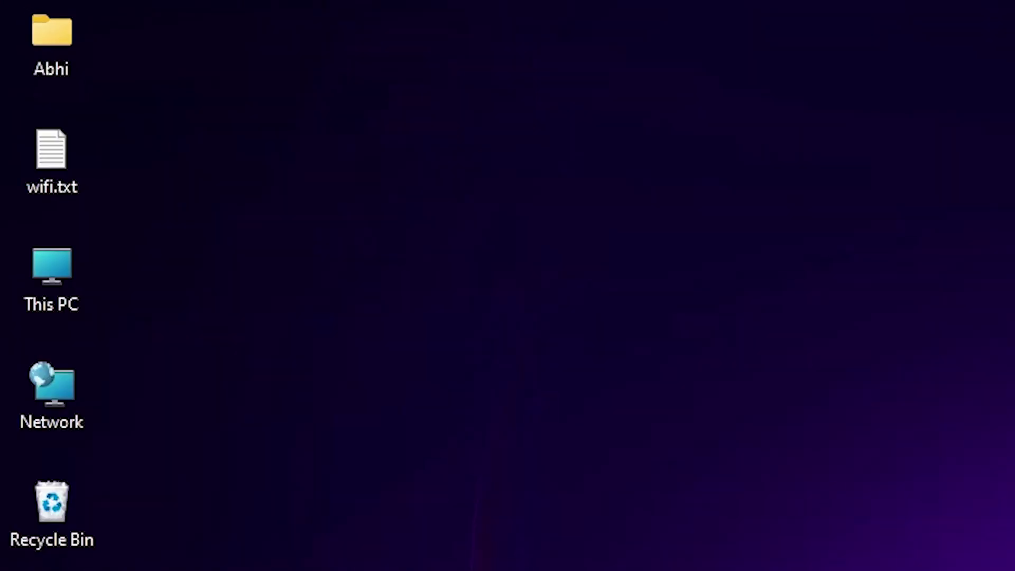
double_click(78, 169)
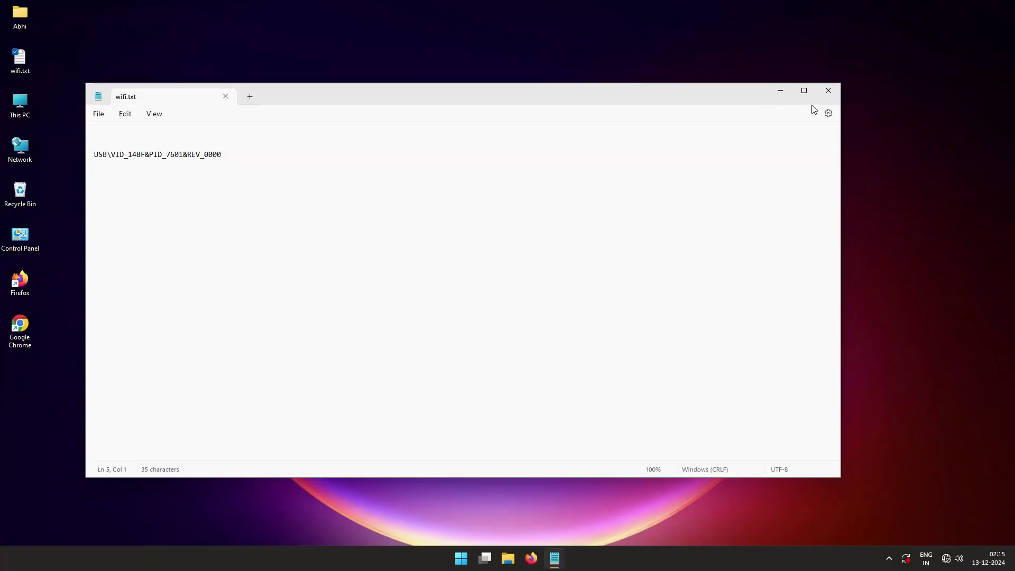
click(828, 90)
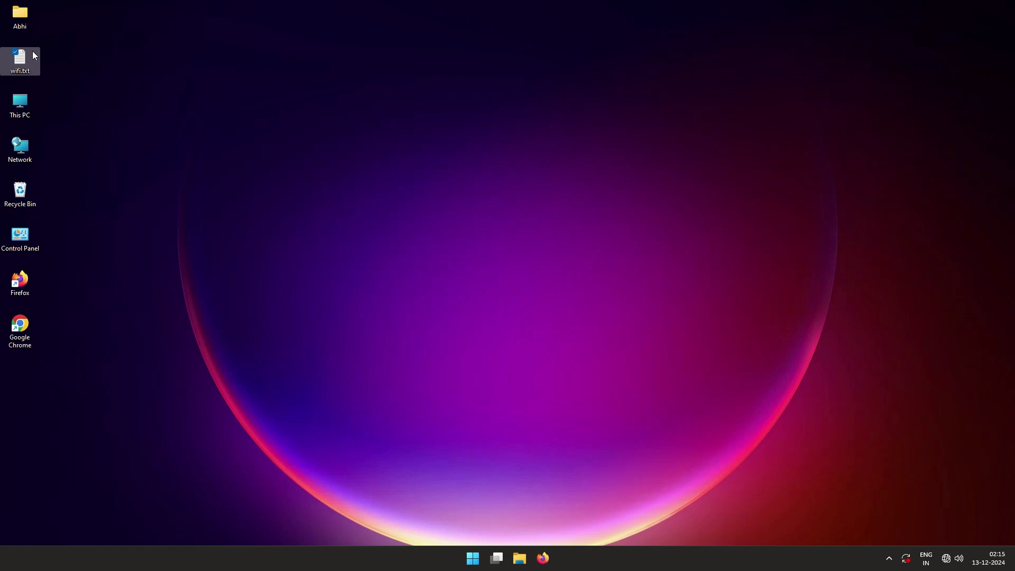
- Rearrange the desktop icons so wifi.txt sits in the slot below Google Chrome
drag(33, 53, 19, 423)
drag(68, 92, 20, 447)
drag(23, 116, 21, 64)
click(43, 373)
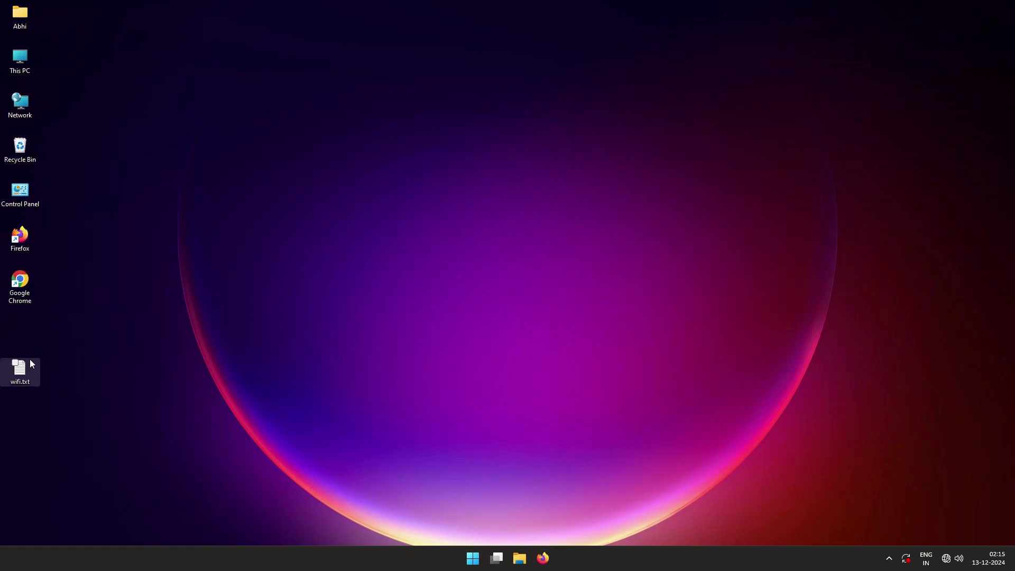
drag(30, 344, 28, 337)
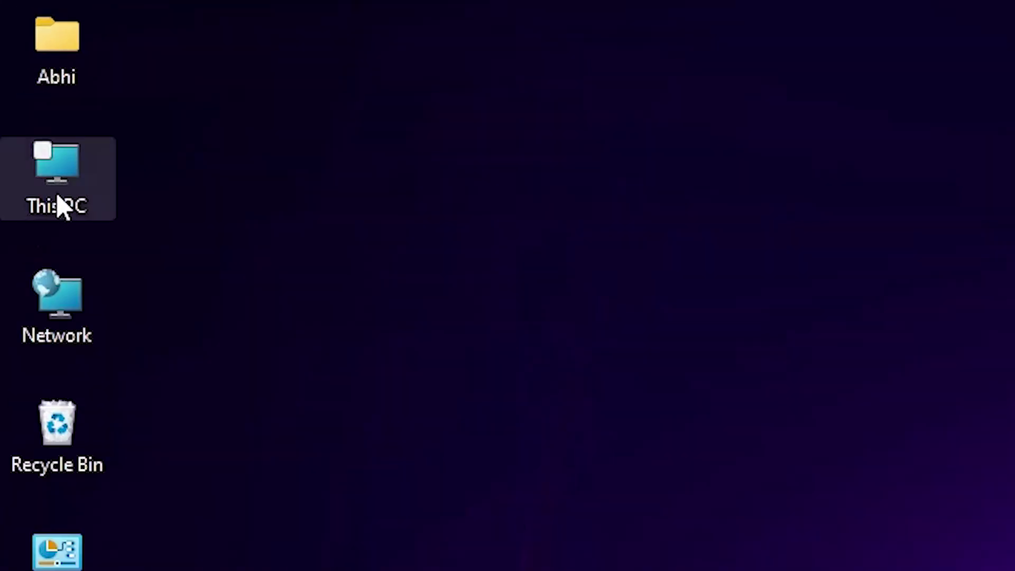
- Open USB Drive (F:) from This PC
click(20, 66)
double_click(59, 198)
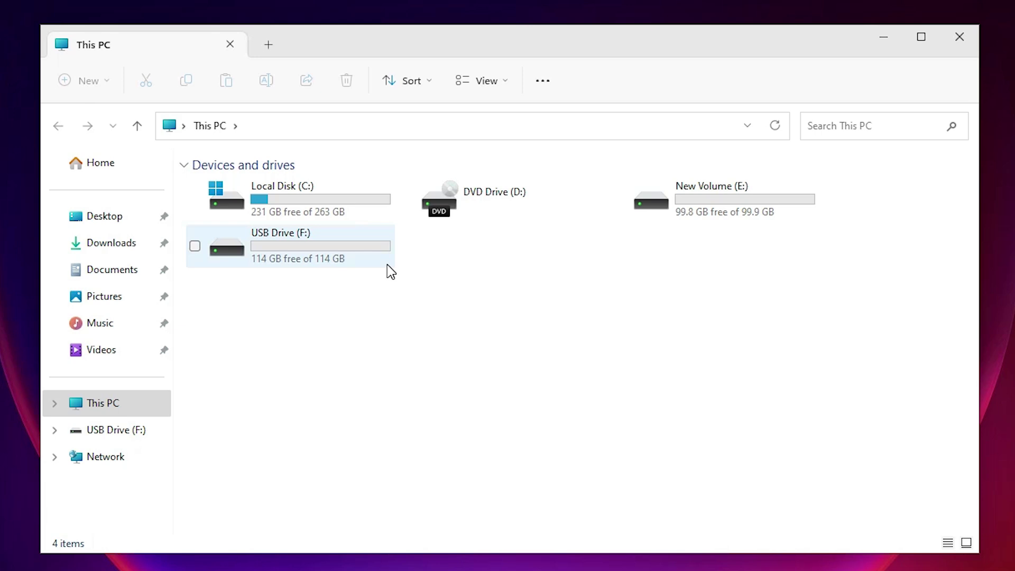
double_click(320, 256)
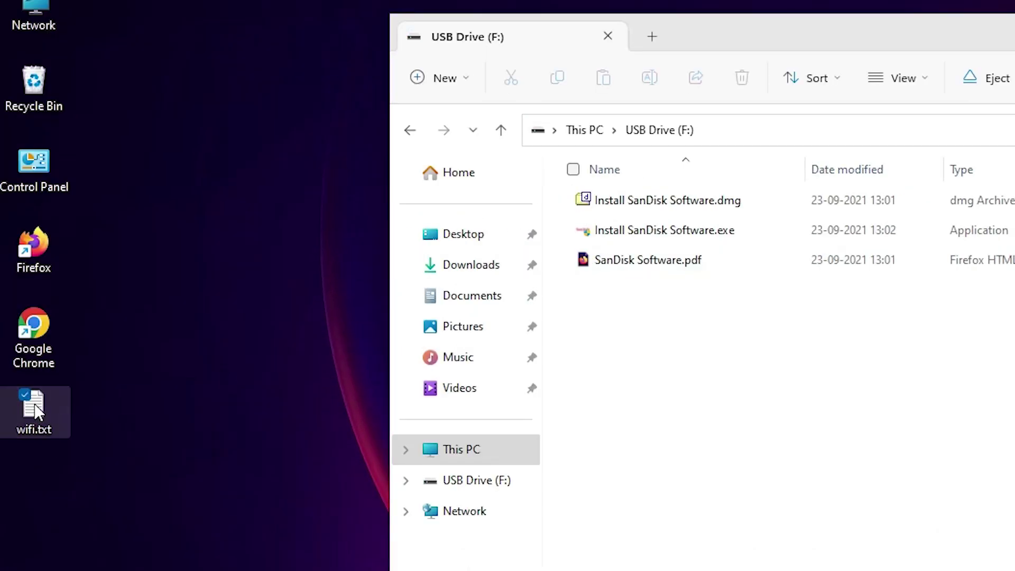
- Copy wifi.txt from the desktop into USB Drive (F:) and return to the desktop
right_click(35, 405)
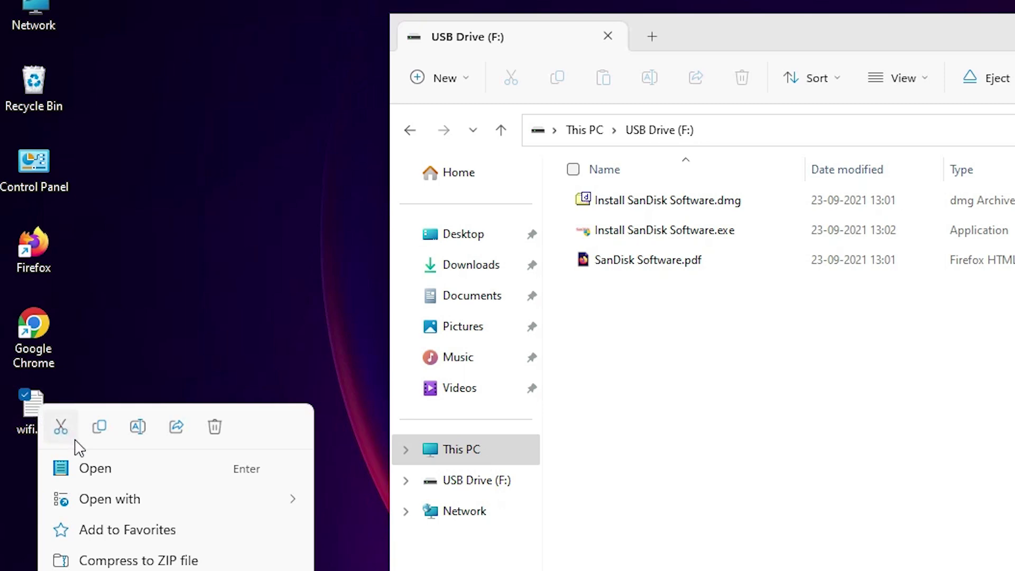
click(99, 426)
click(70, 403)
drag(47, 412, 789, 377)
click(706, 364)
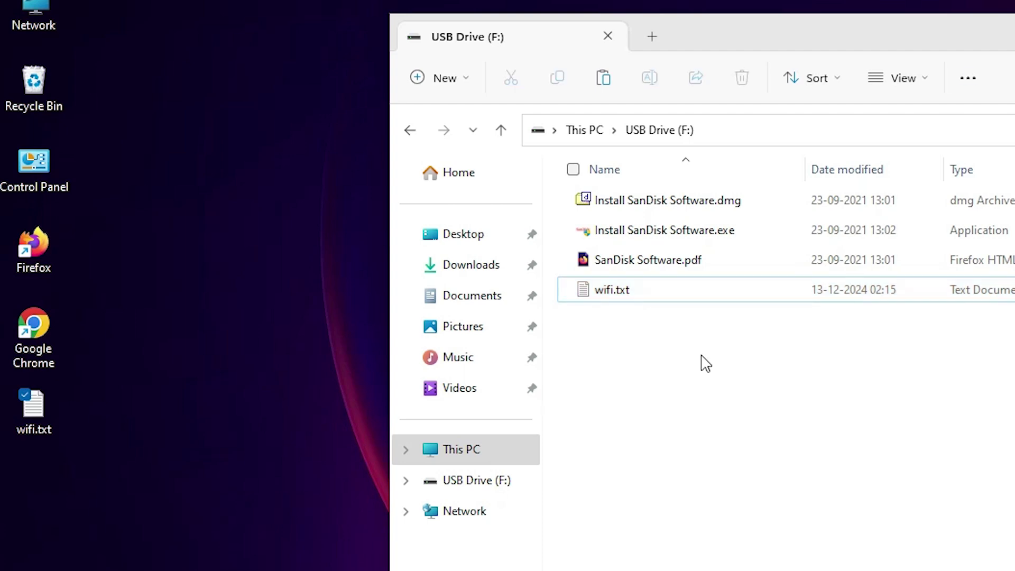
right_click(705, 364)
key(Escape)
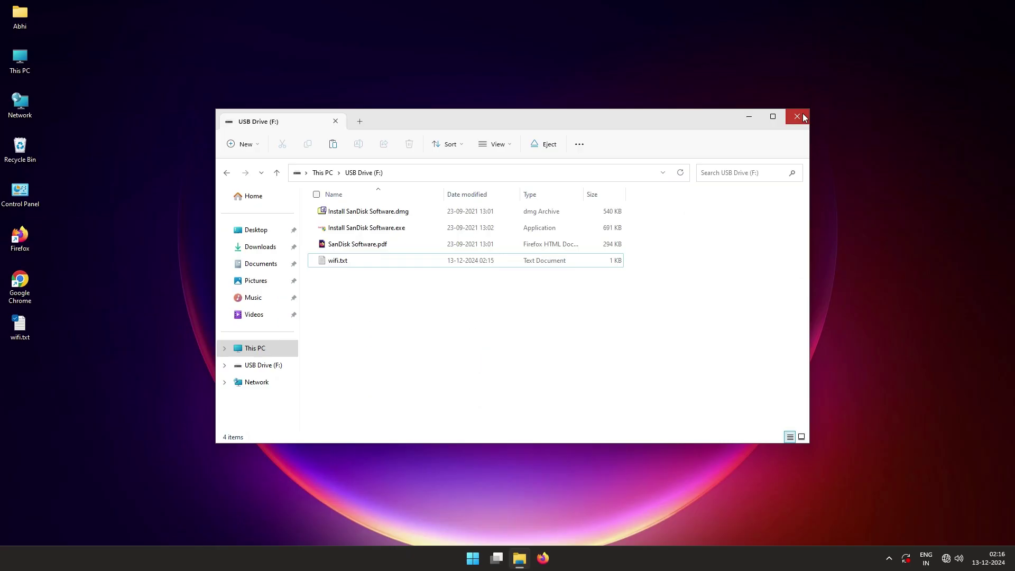
key(super+d)
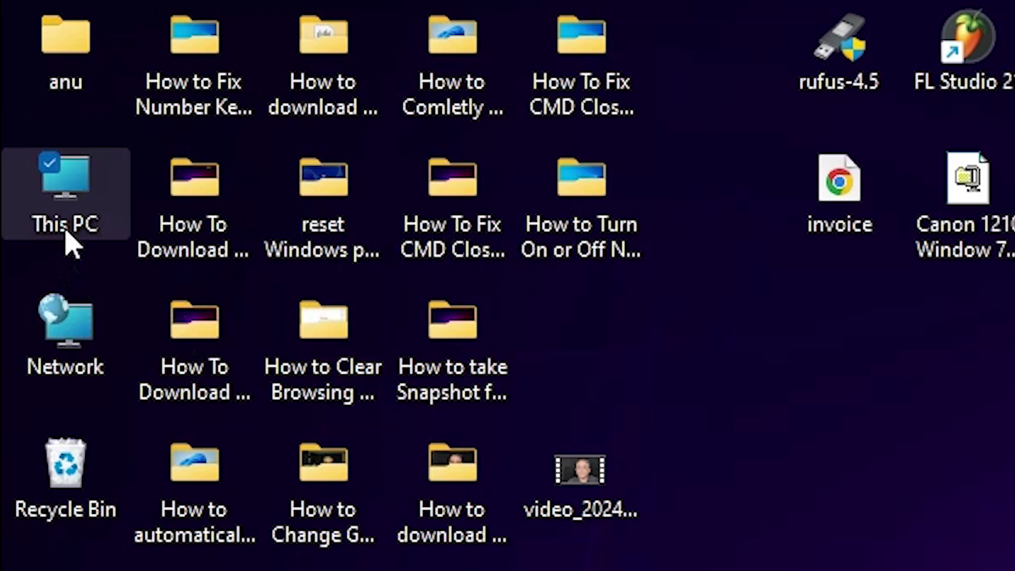
- On the second PC, open USB Drive (O:) from This PC and select wifi.txt
double_click(32, 115)
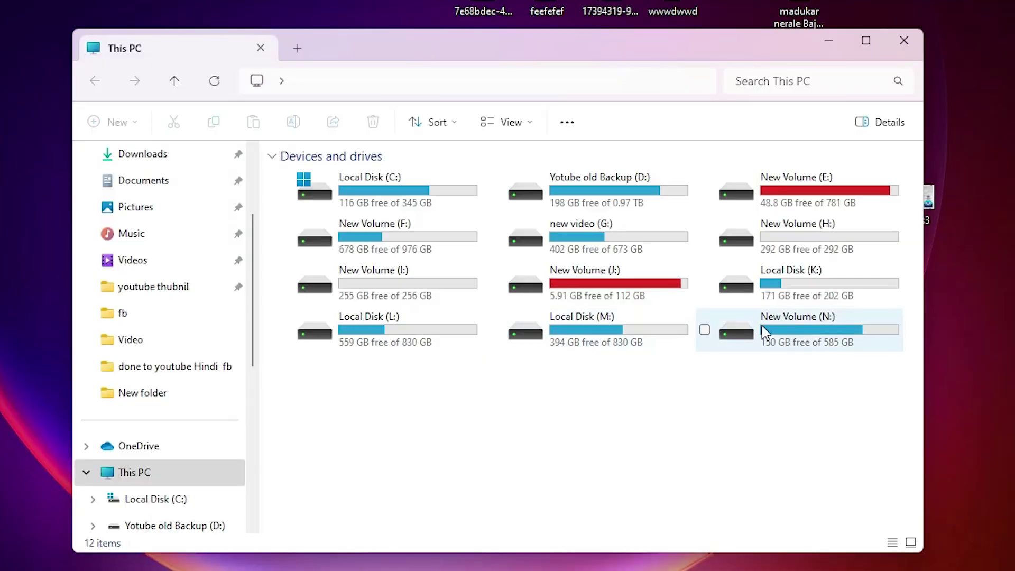
mouse_move(704, 570)
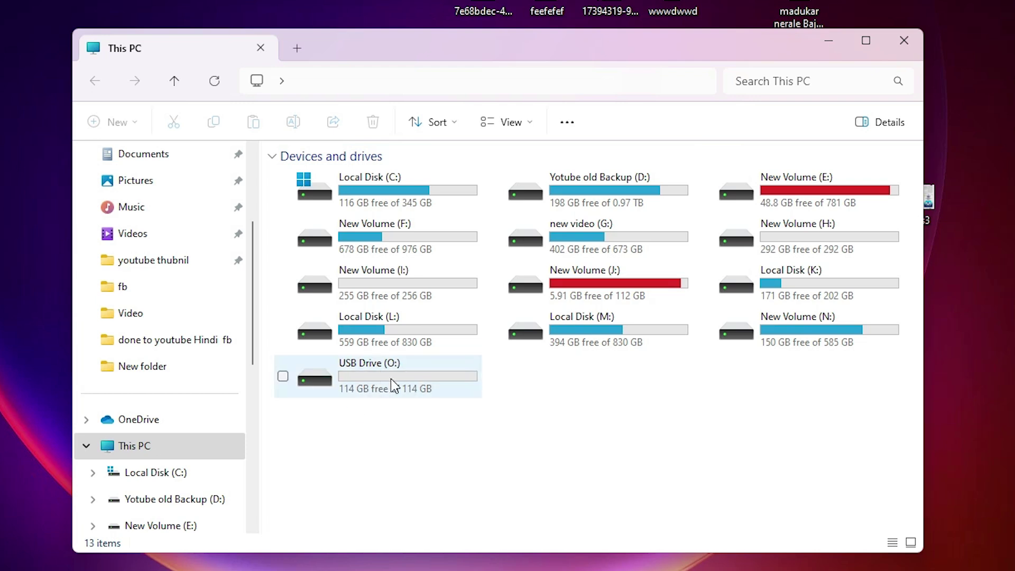
double_click(399, 376)
click(325, 248)
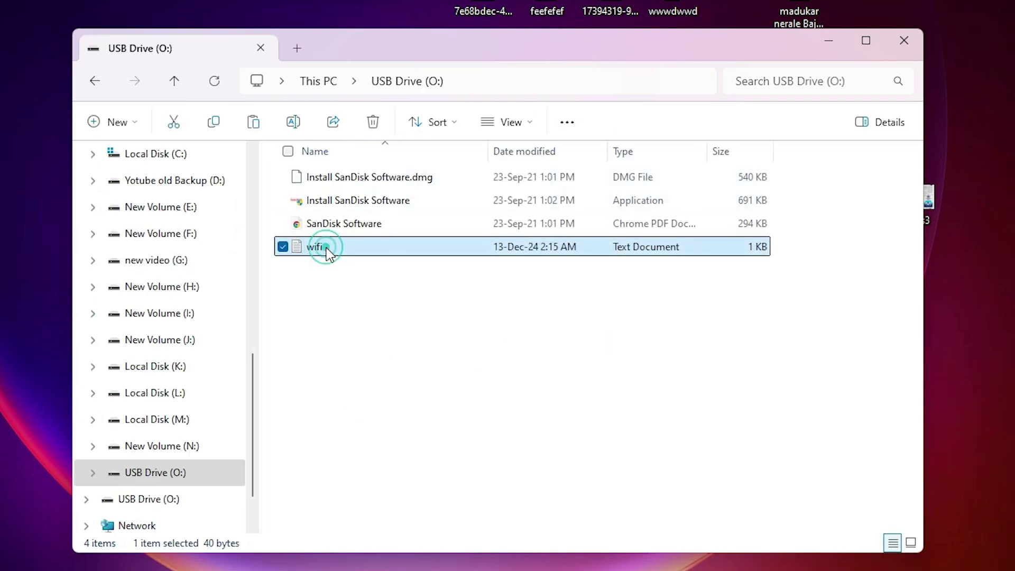
- Open wifi.txt in Notepad and copy the USB\VID_148F&PID_7601&REV_0000 line
double_click(376, 245)
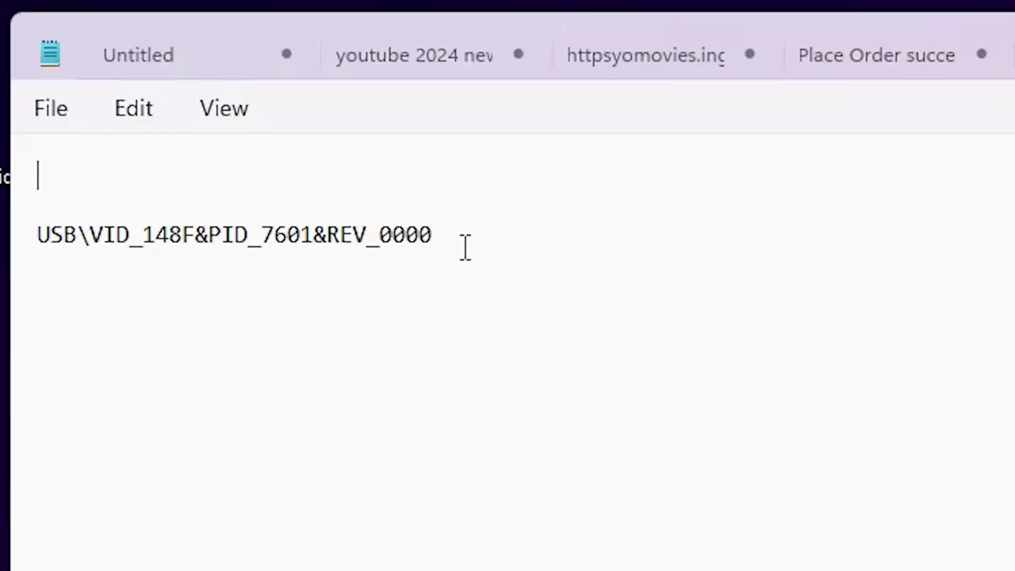
drag(314, 180, 181, 179)
drag(51, 240, 38, 237)
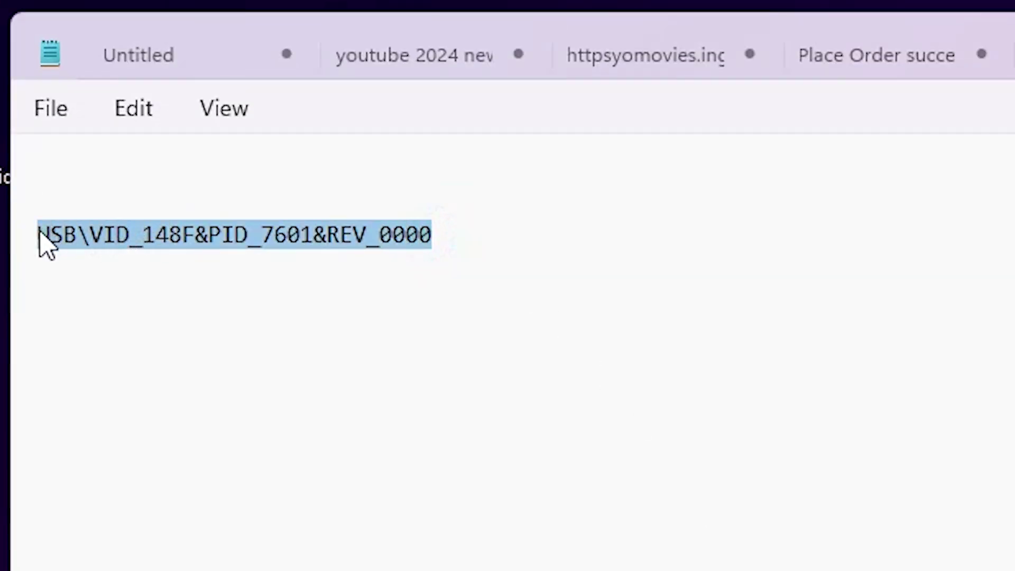
right_click(217, 241)
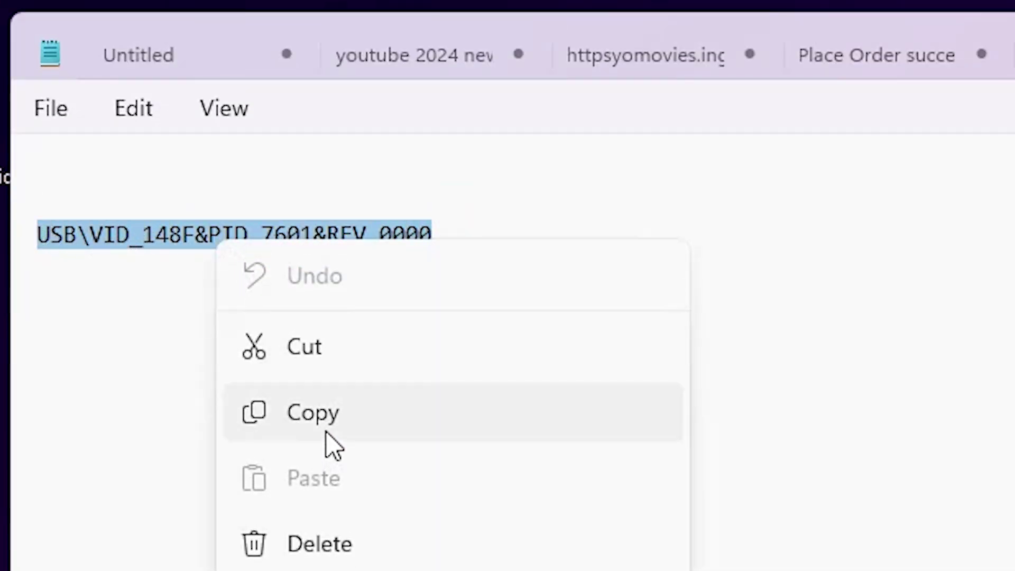
click(324, 418)
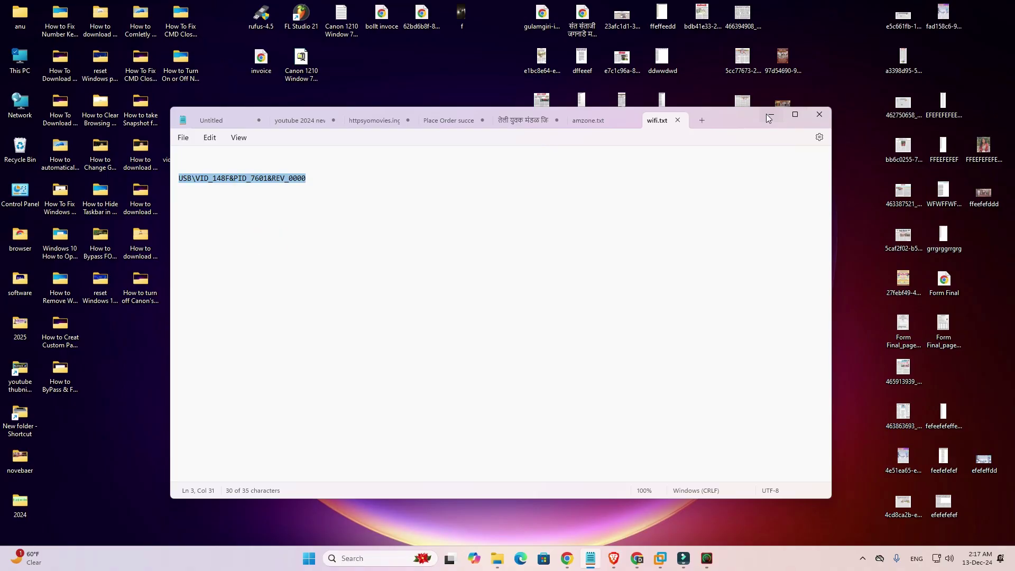
- Minimize Notepad and dismiss Chrome's taskbar shortcut list
click(769, 117)
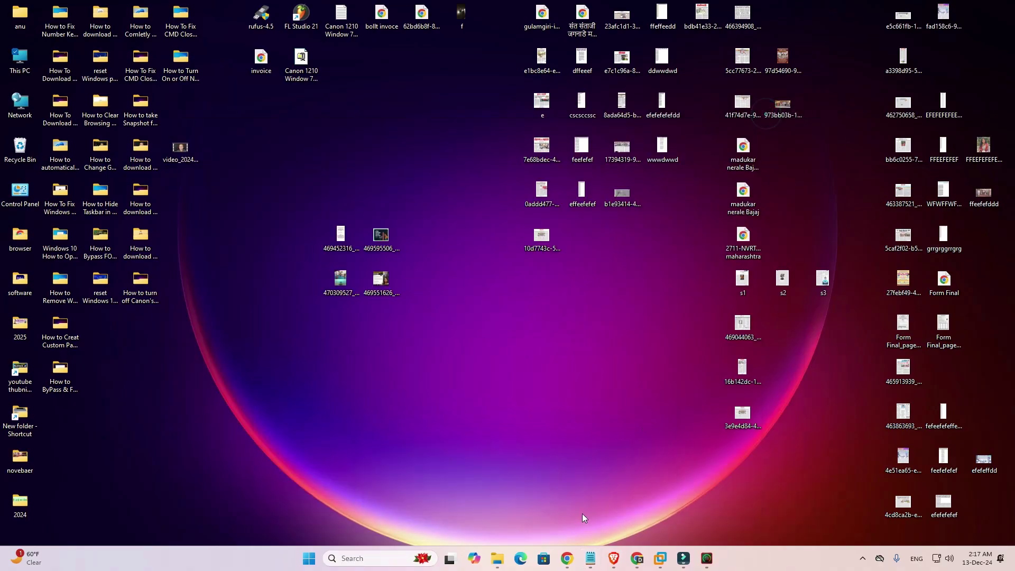
right_click(567, 559)
click(569, 561)
- Bring Chrome forward and search Google for 'driverpack solution'
mouse_move(572, 565)
click(638, 507)
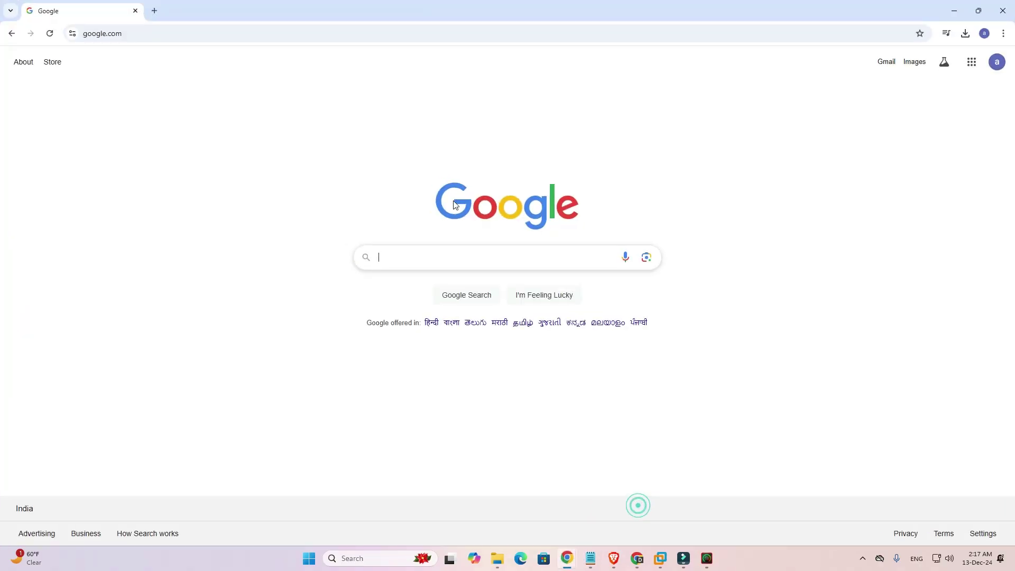
click(393, 257)
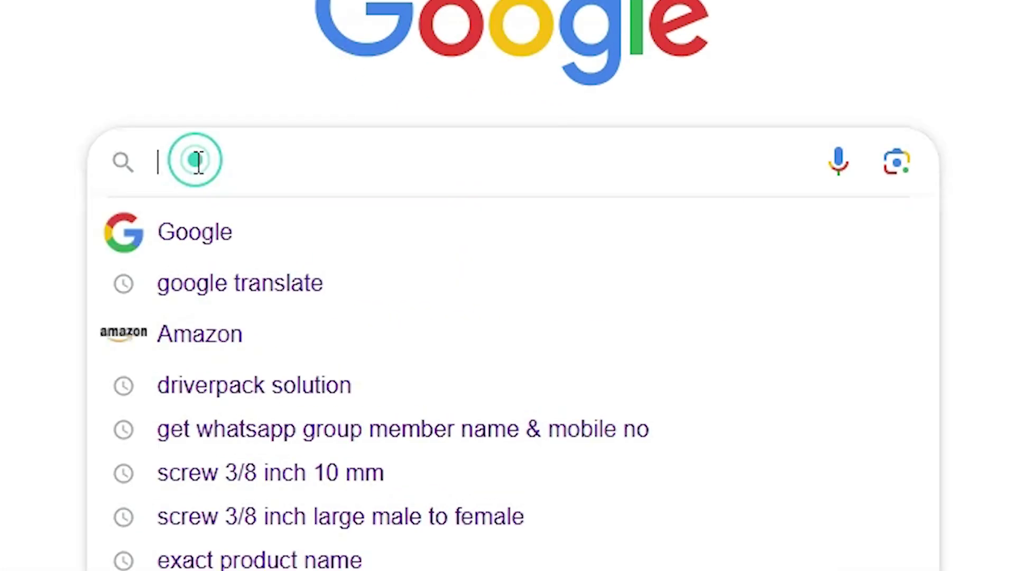
text(d)
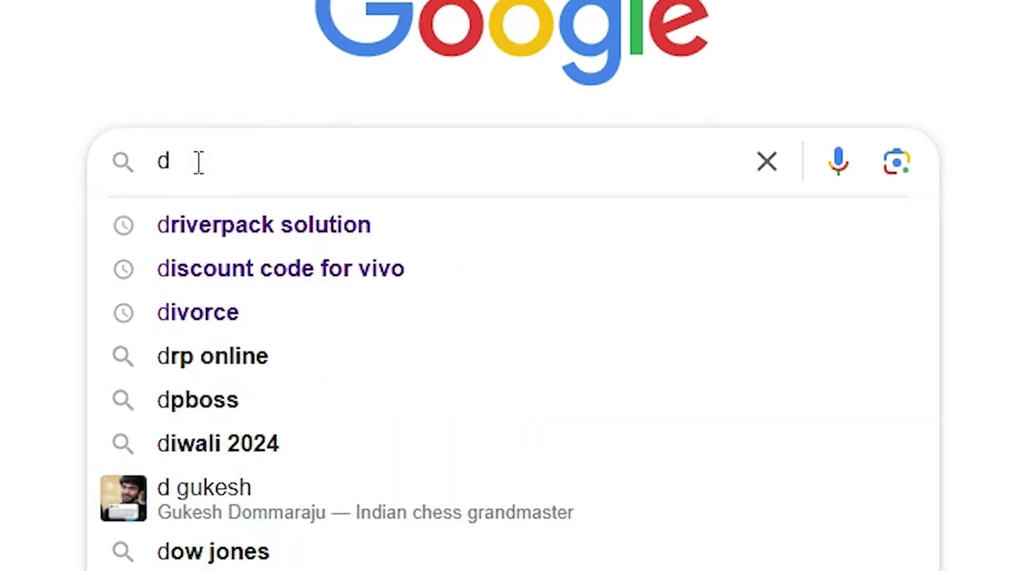
key(Down)
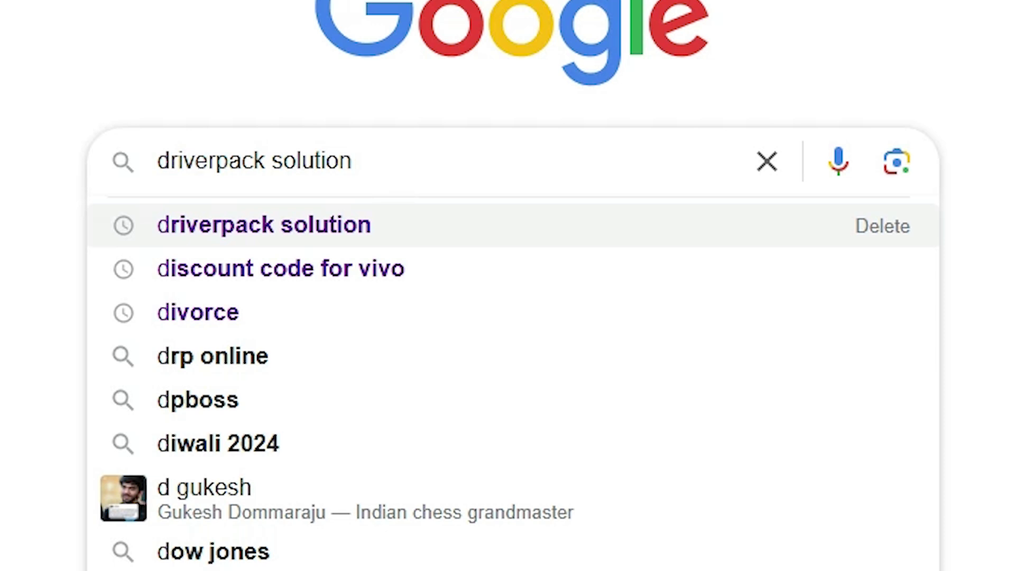
key(Return)
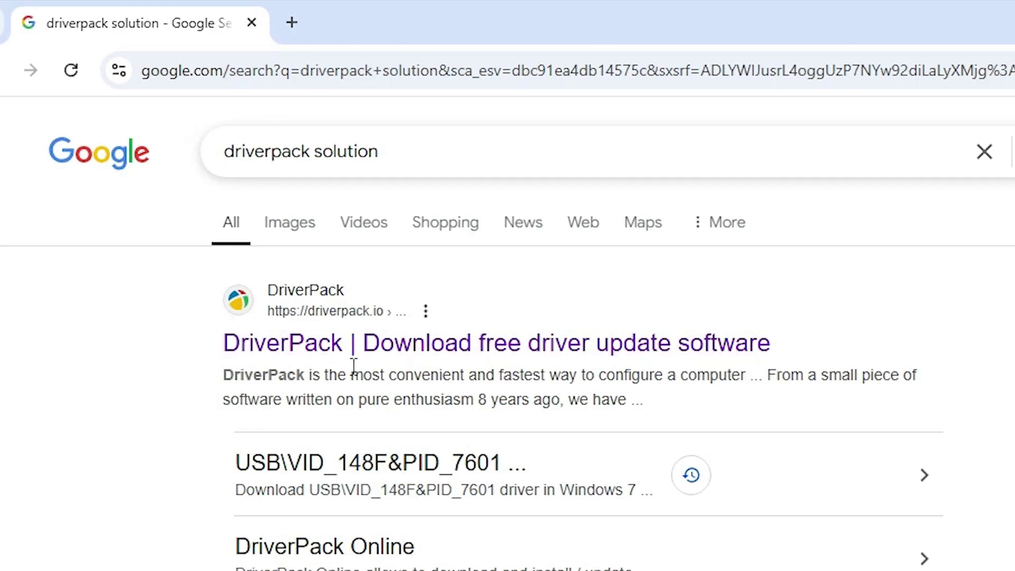
- Open the DriverPack result in a new tab and switch to it
right_click(343, 355)
click(397, 379)
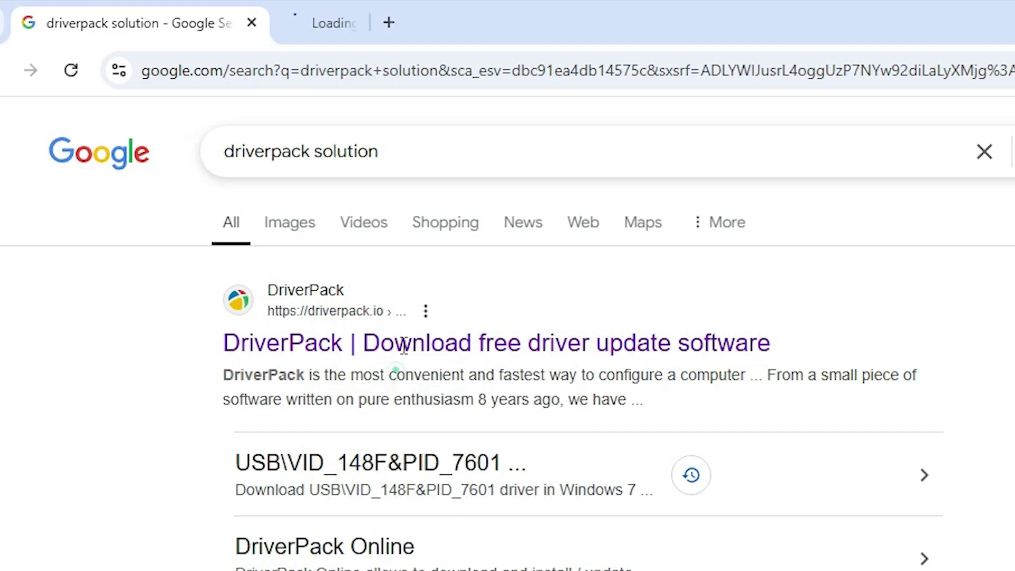
click(327, 23)
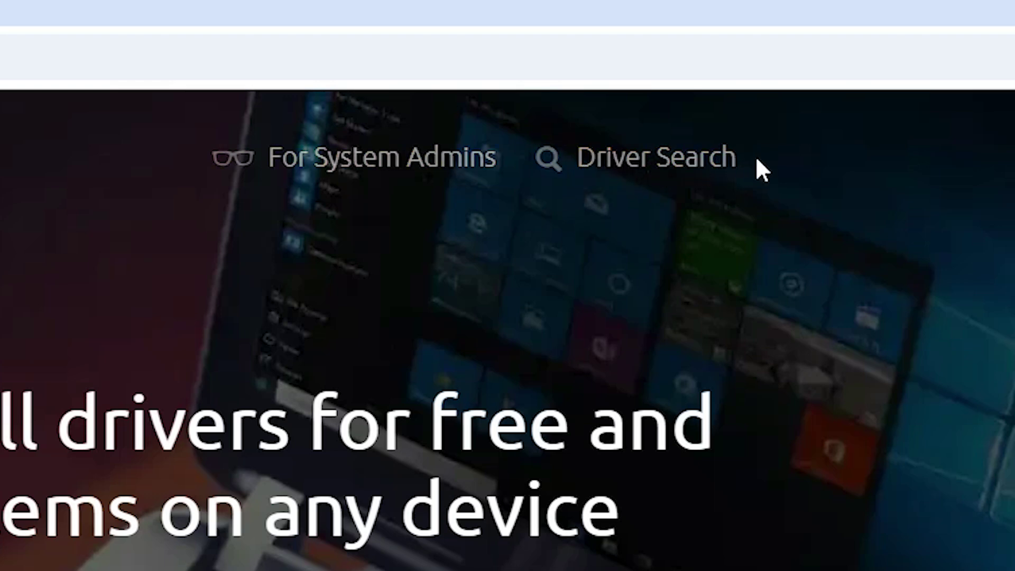
- Paste the copied device ID into DriverPack's Driver Search and run Find
click(699, 161)
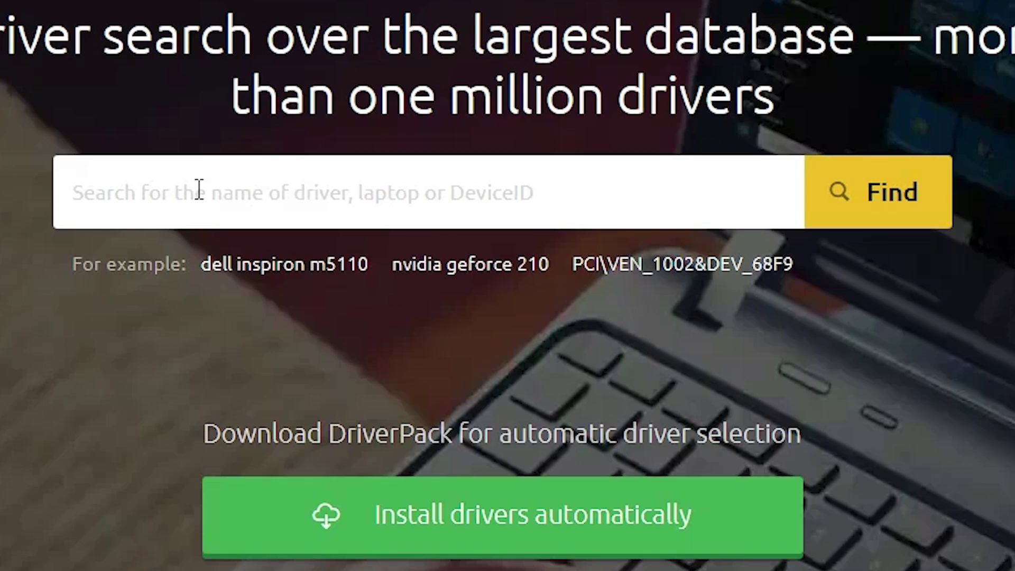
right_click(189, 183)
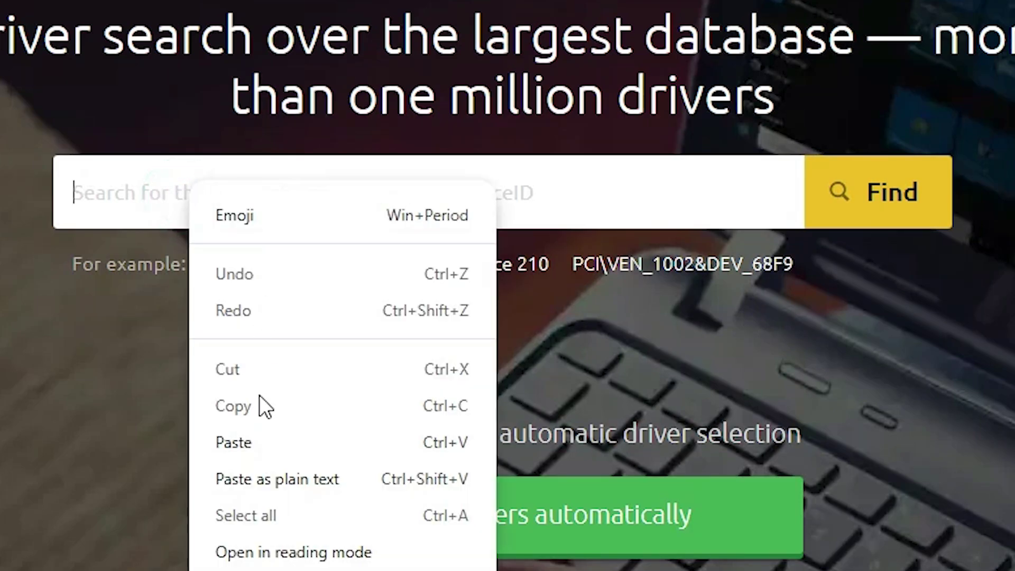
click(249, 436)
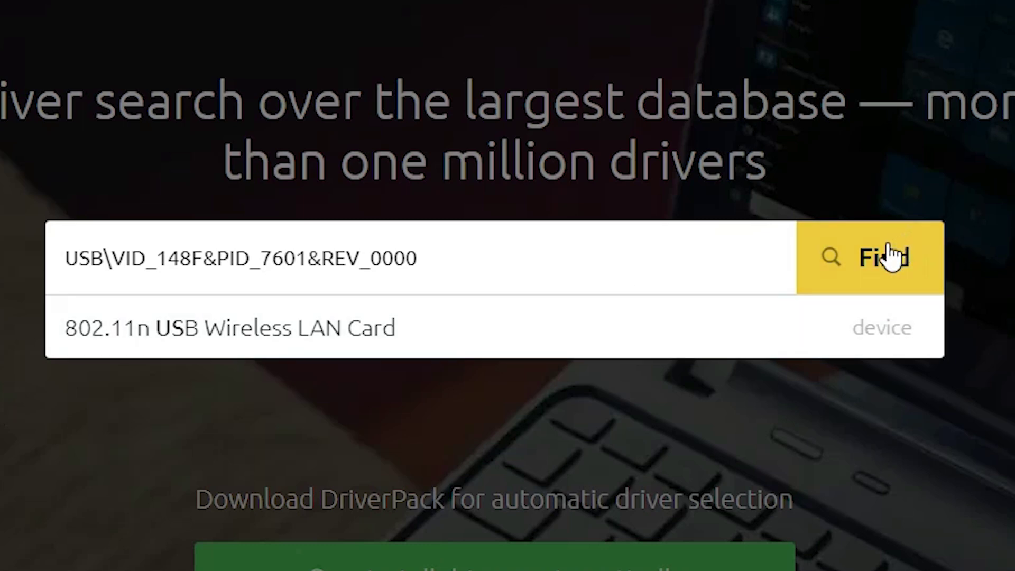
click(884, 256)
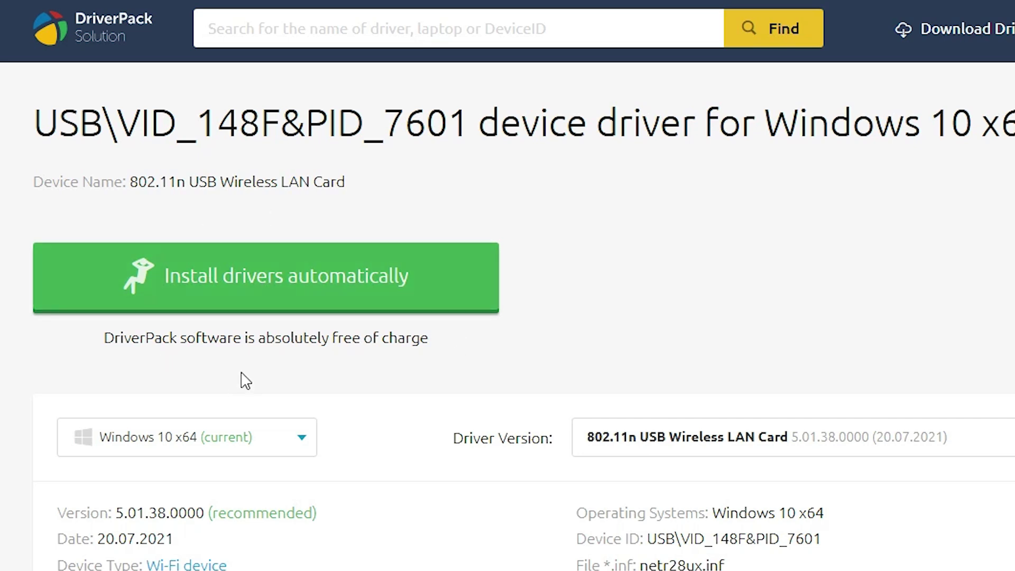
- Try the Windows 11 x64 driver option, then go back to the Windows 10 x64 page
scroll(479, 310, down, 2)
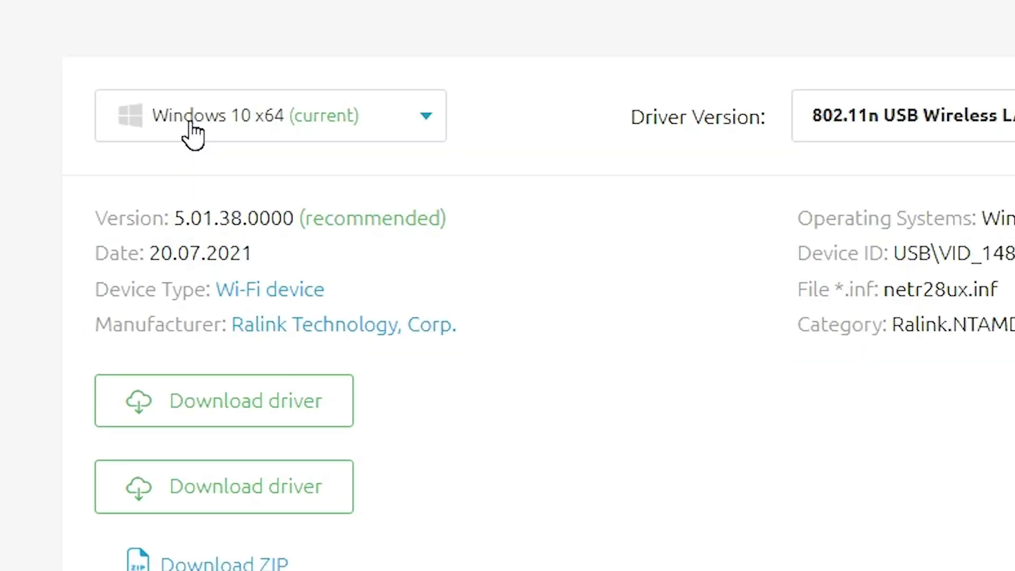
click(191, 129)
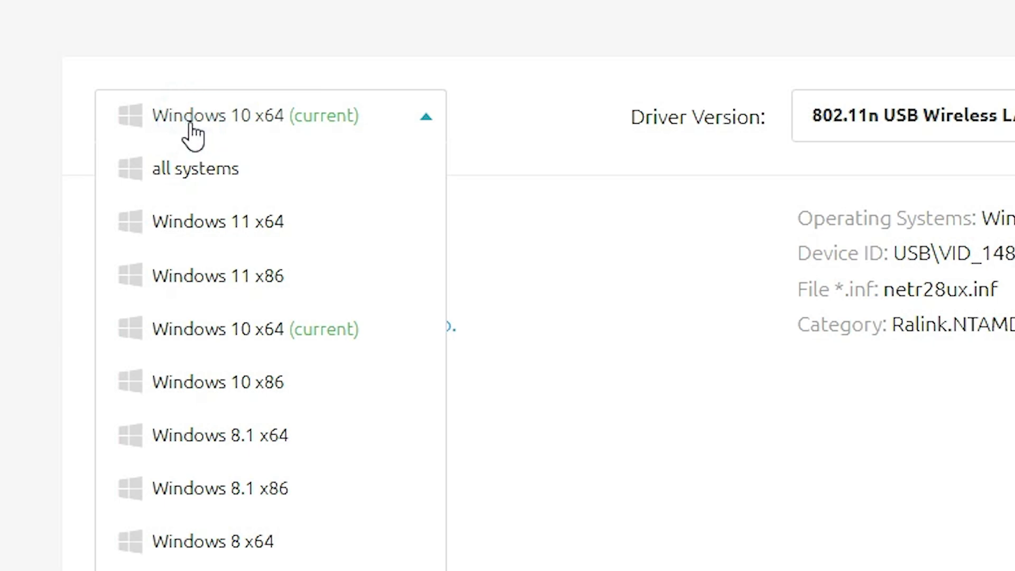
click(301, 222)
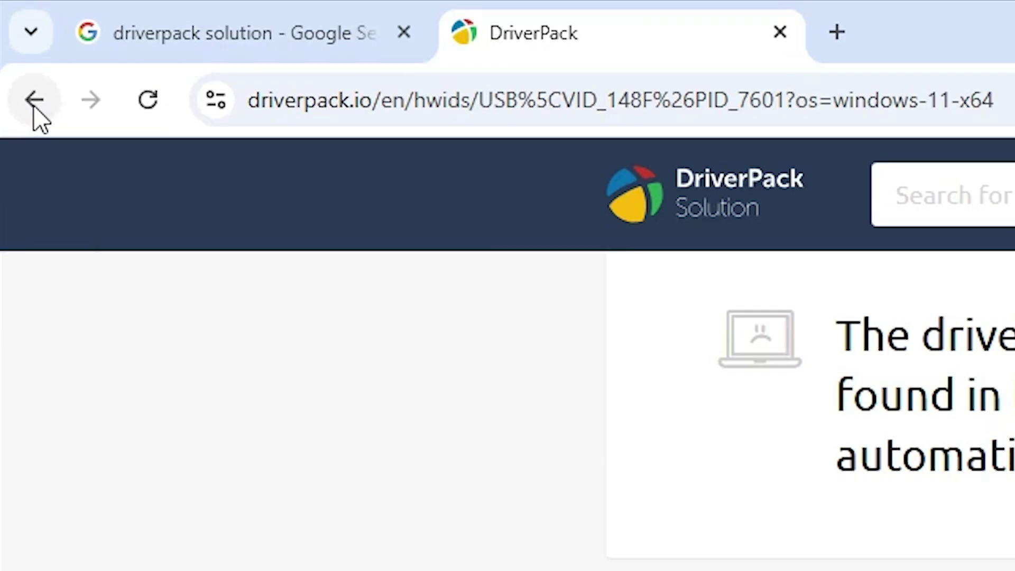
click(11, 34)
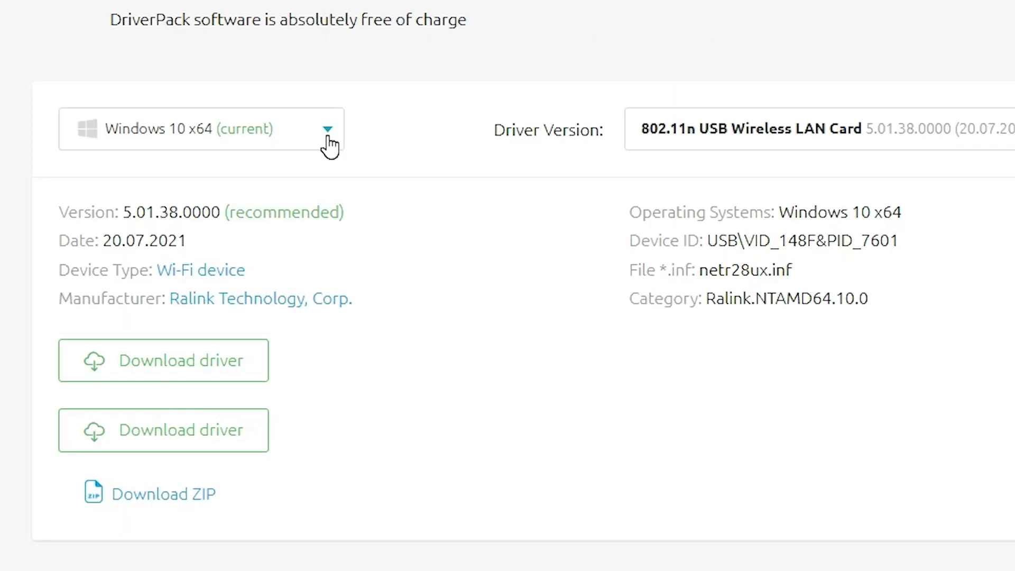
click(328, 138)
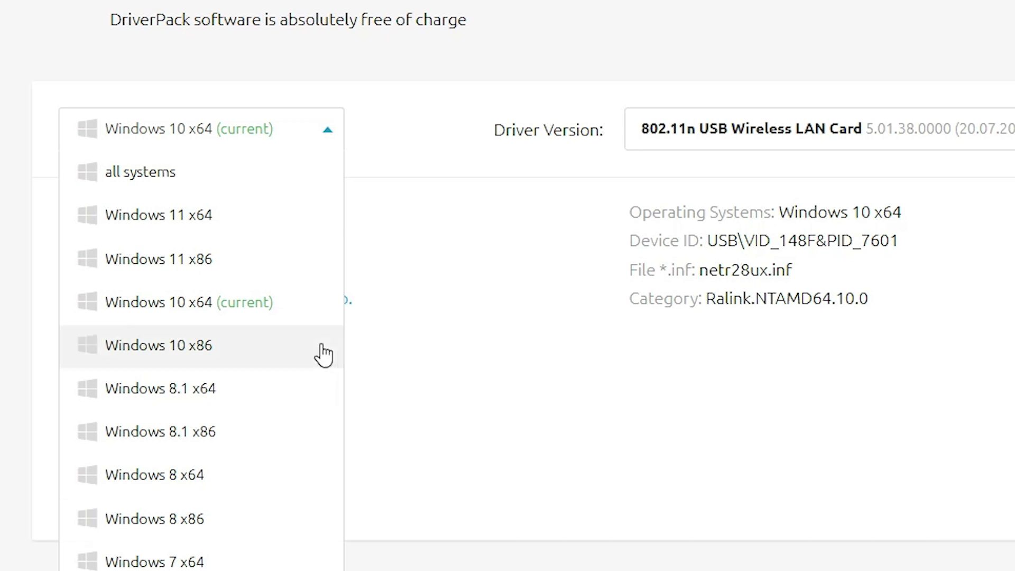
- Keep Windows 10 x64 as the target system and download the MediaTek driver zip
click(205, 322)
scroll(218, 460, up, 2)
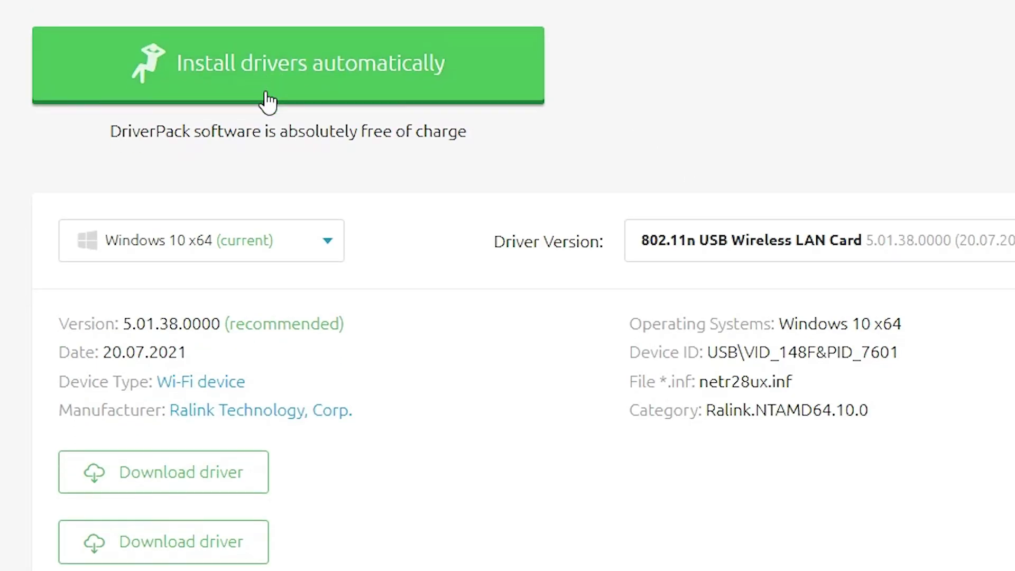
scroll(267, 99, down, 5)
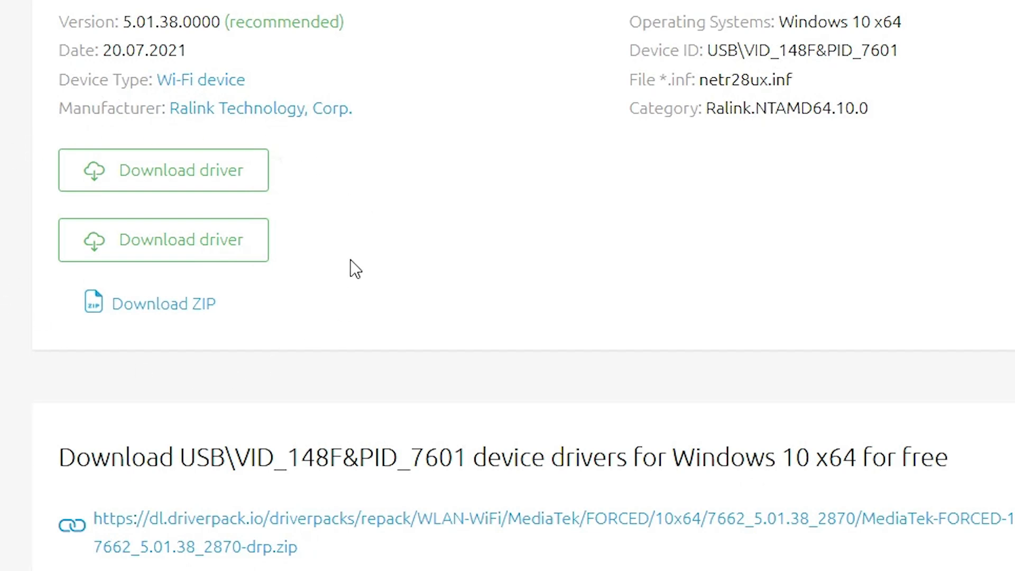
scroll(359, 279, down, 5)
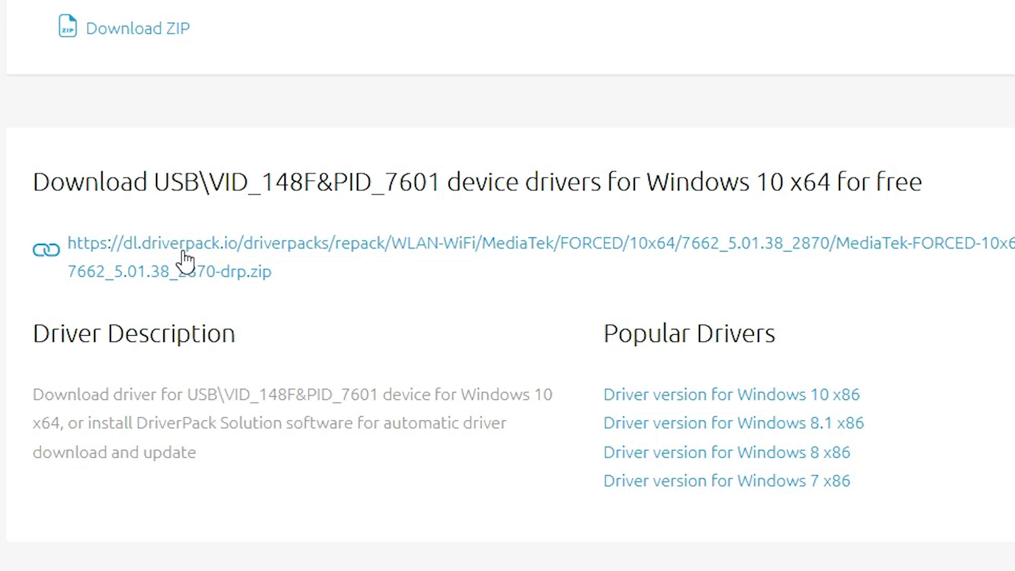
click(206, 250)
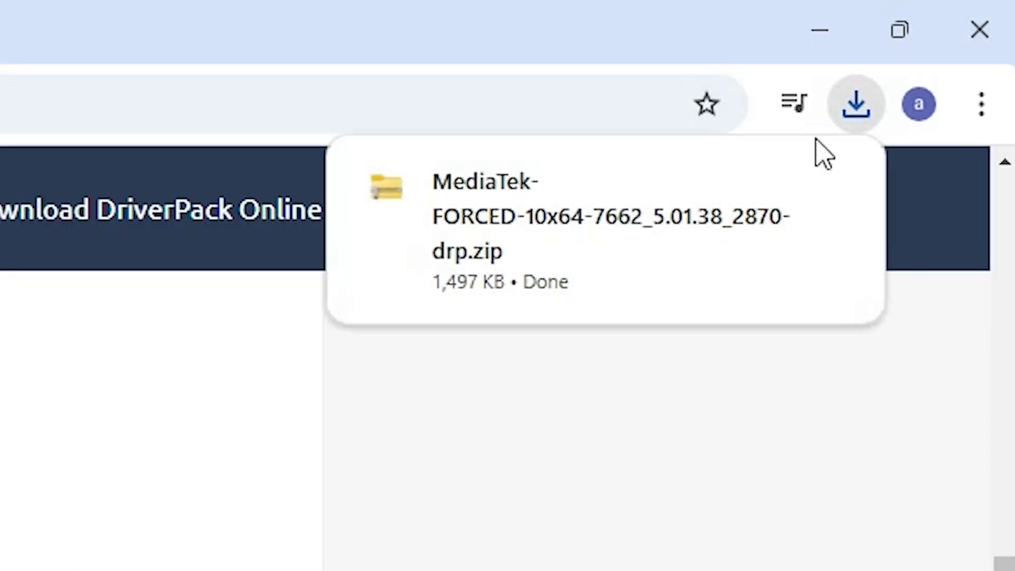
- From Chrome's download history, show the MediaTek zip in its Explorer folder
click(863, 118)
mouse_move(788, 256)
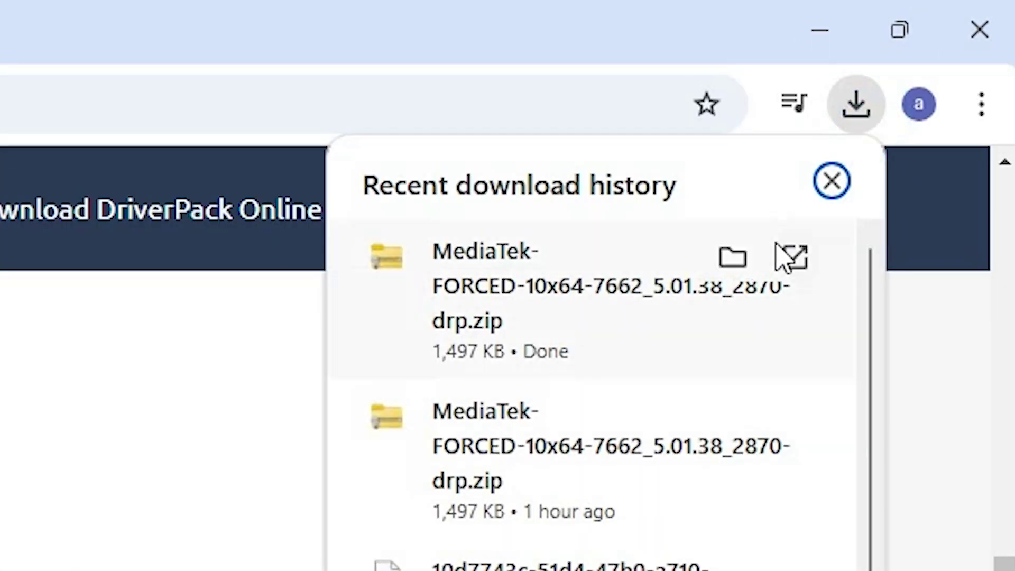
click(736, 262)
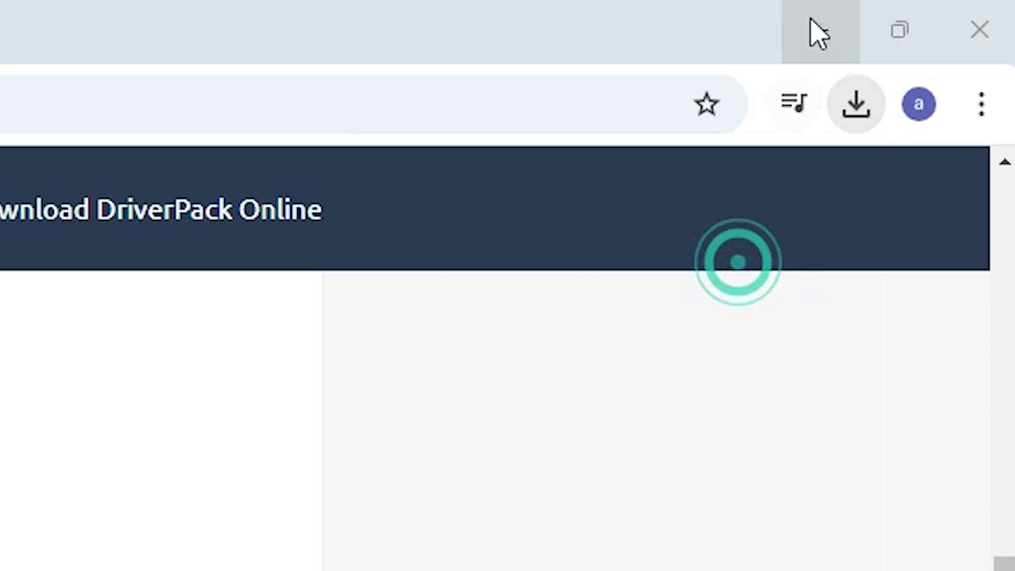
click(819, 30)
- Drag the MediaTek zip onto the desktop, close Downloads, minimize Notepad, and tidy the icon
drag(855, 211, 217, 261)
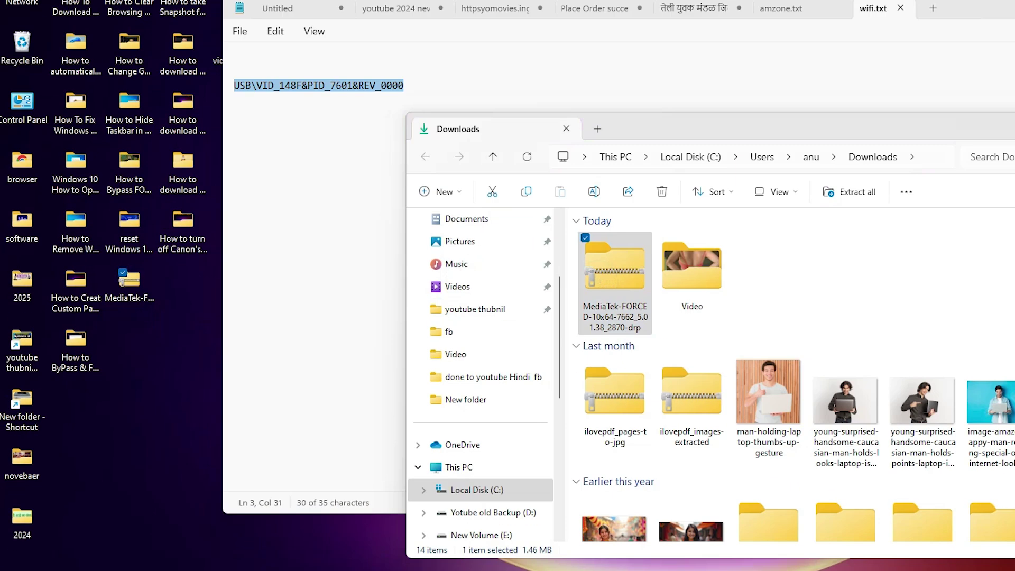
click(831, 208)
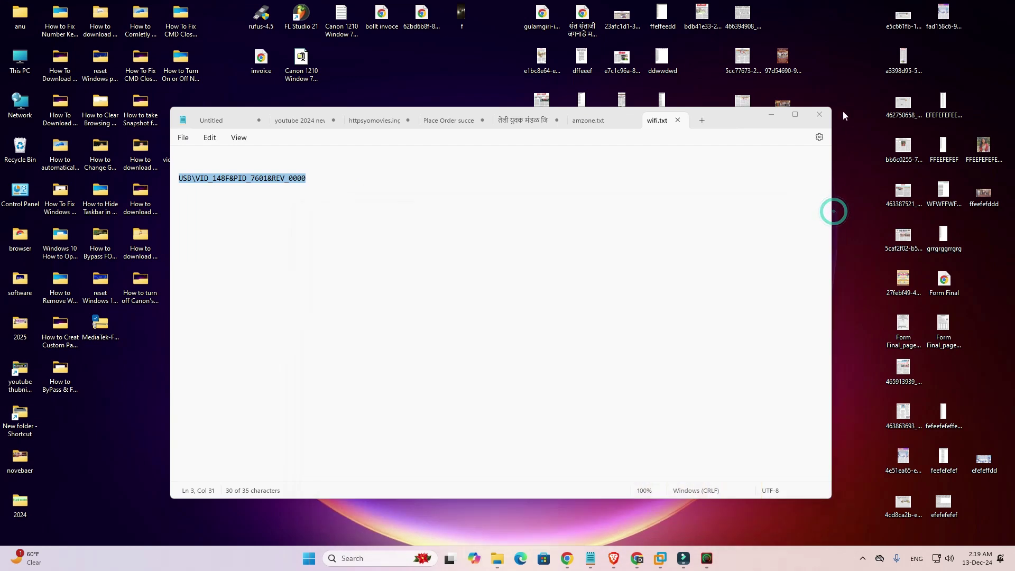
click(769, 118)
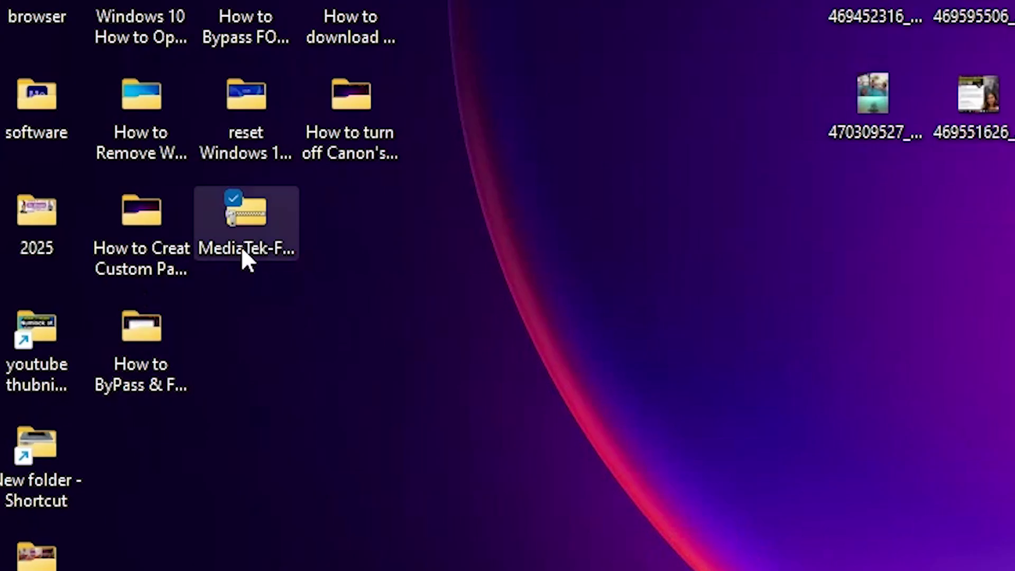
drag(249, 254, 269, 370)
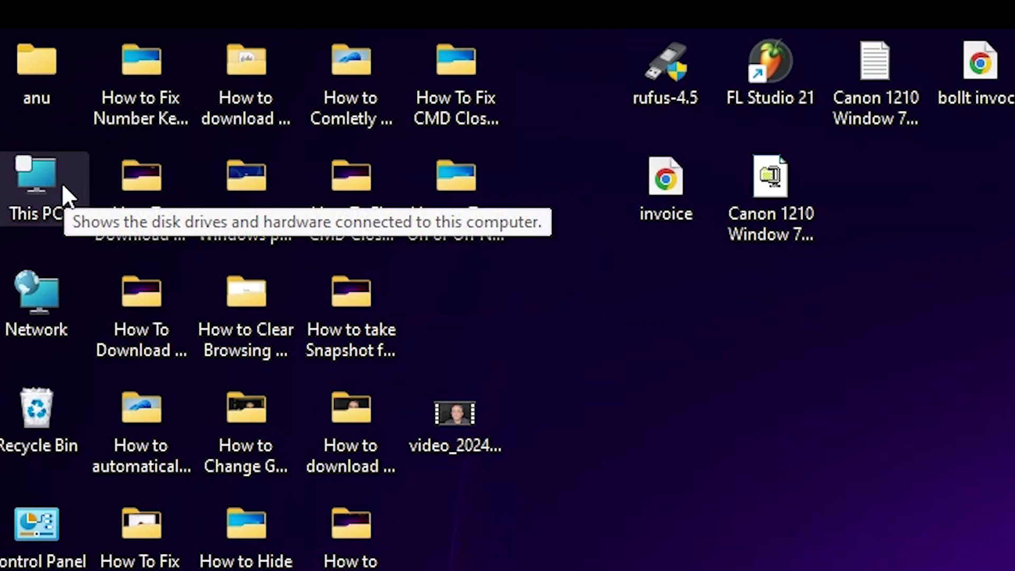
- Open This PC and then the USB Drive (O:) window
double_click(53, 183)
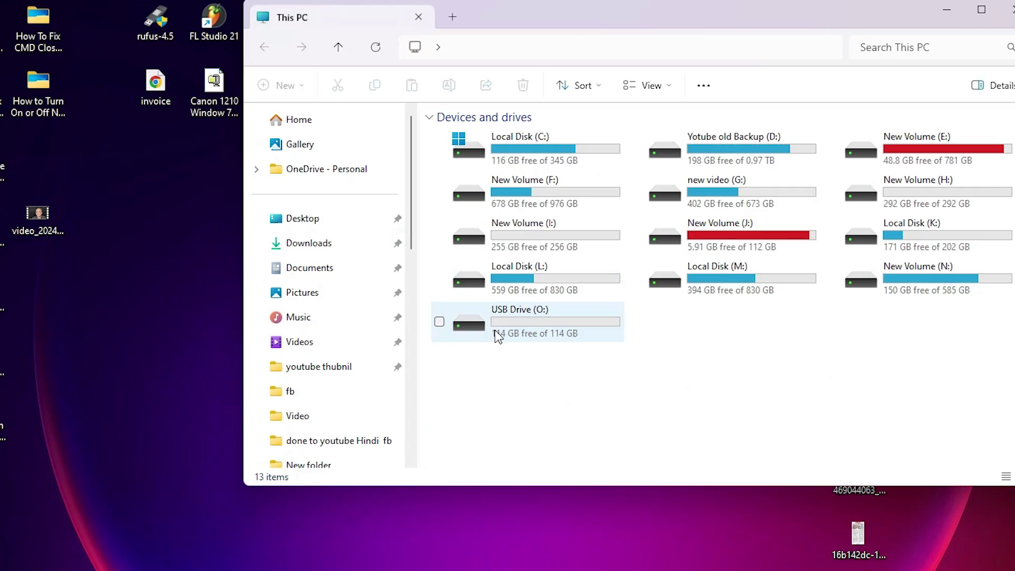
drag(590, 21, 418, 234)
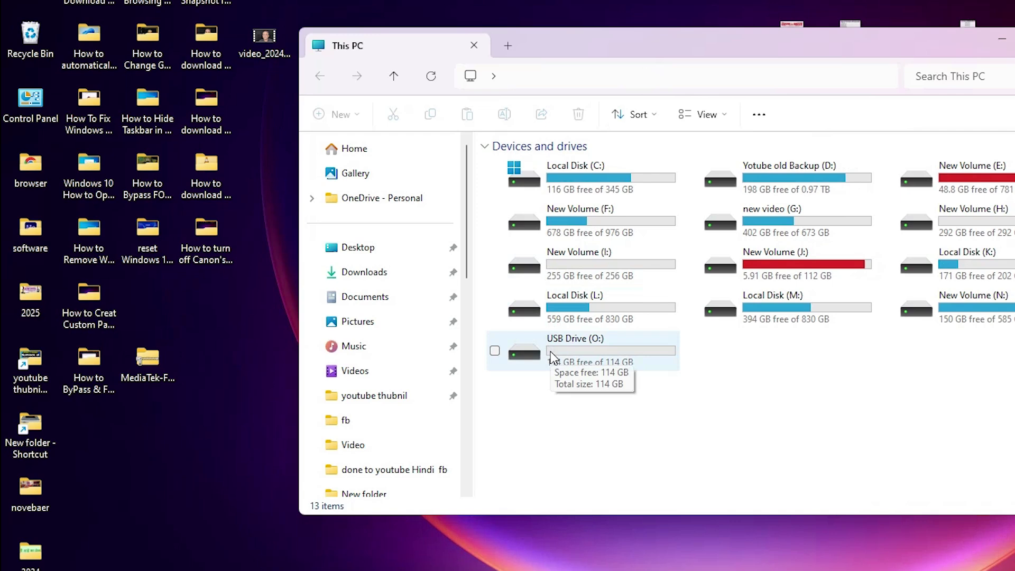
double_click(550, 351)
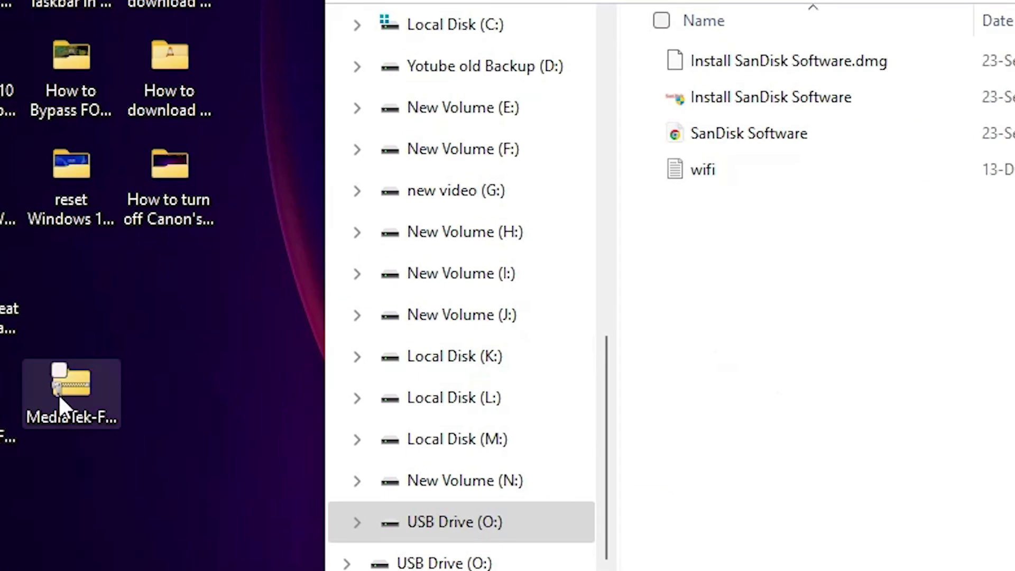
- Copy the desktop MediaTek zip into USB Drive (O:) and close the drive window
click(64, 440)
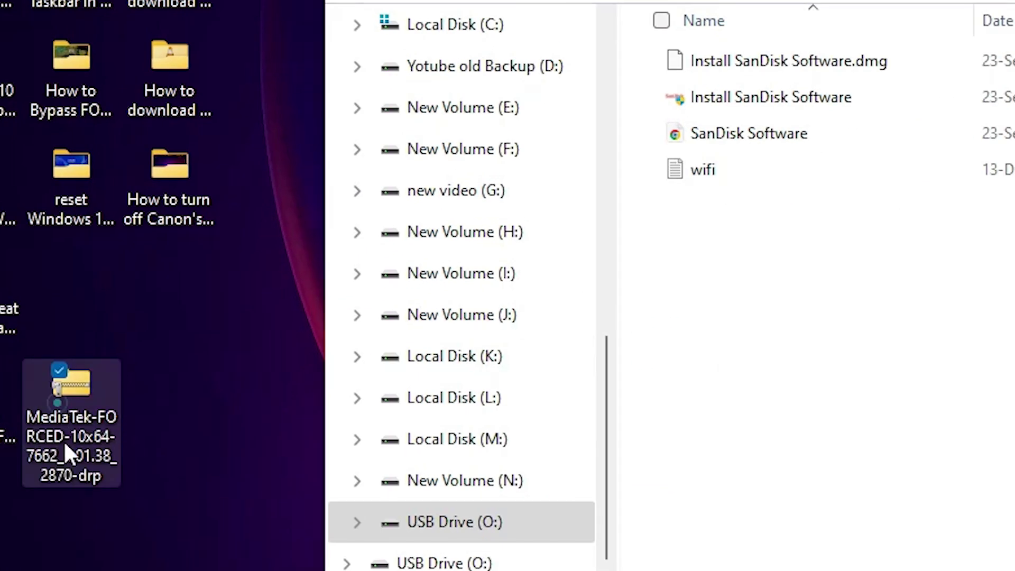
right_click(78, 392)
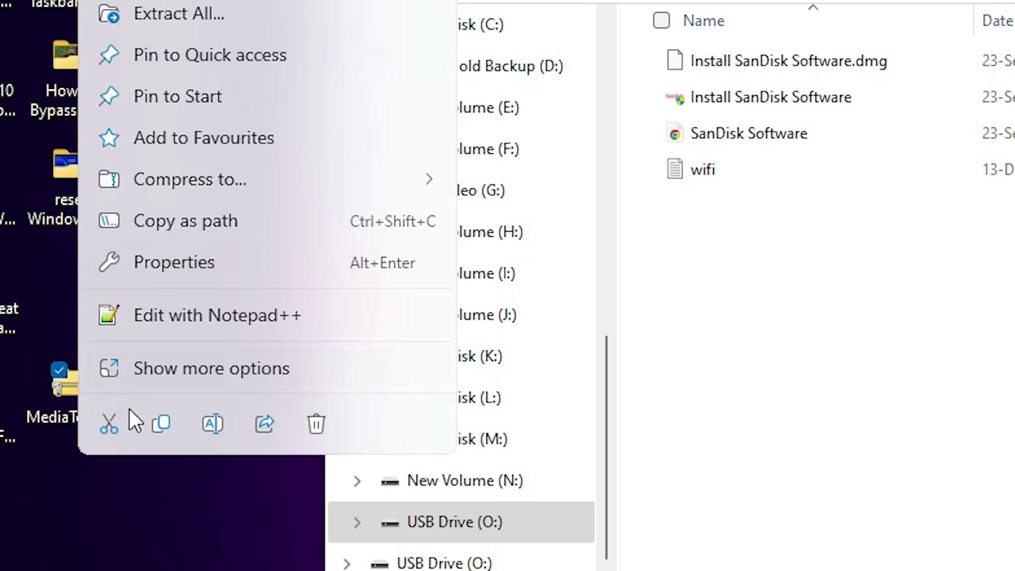
click(161, 423)
click(978, 322)
right_click(868, 266)
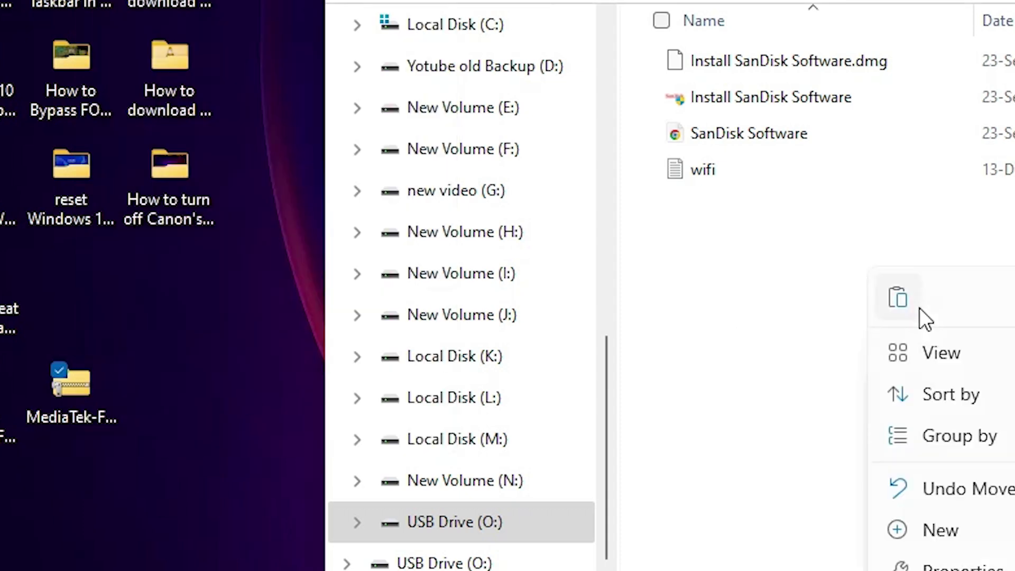
click(756, 335)
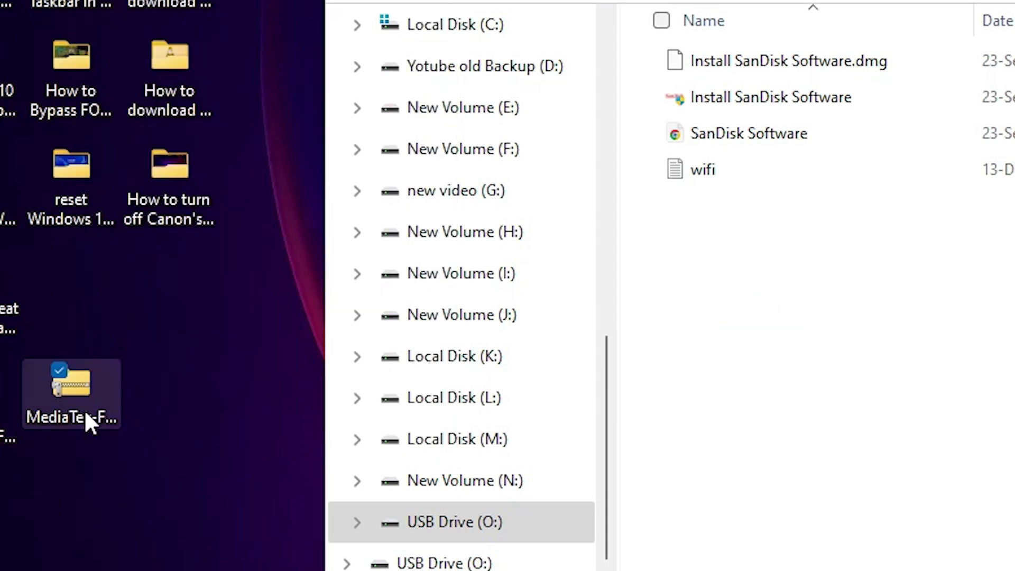
drag(78, 391, 759, 310)
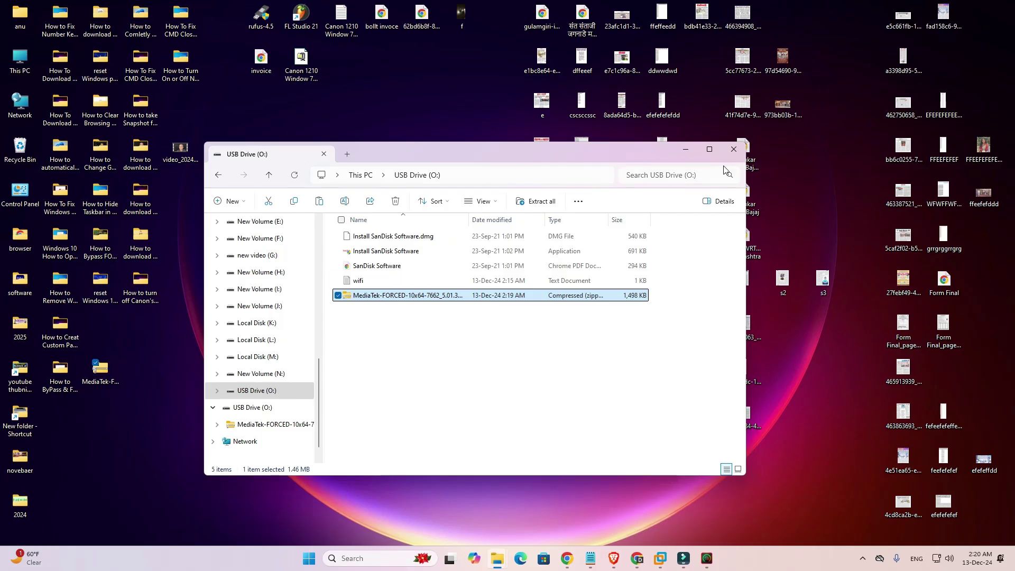
click(728, 164)
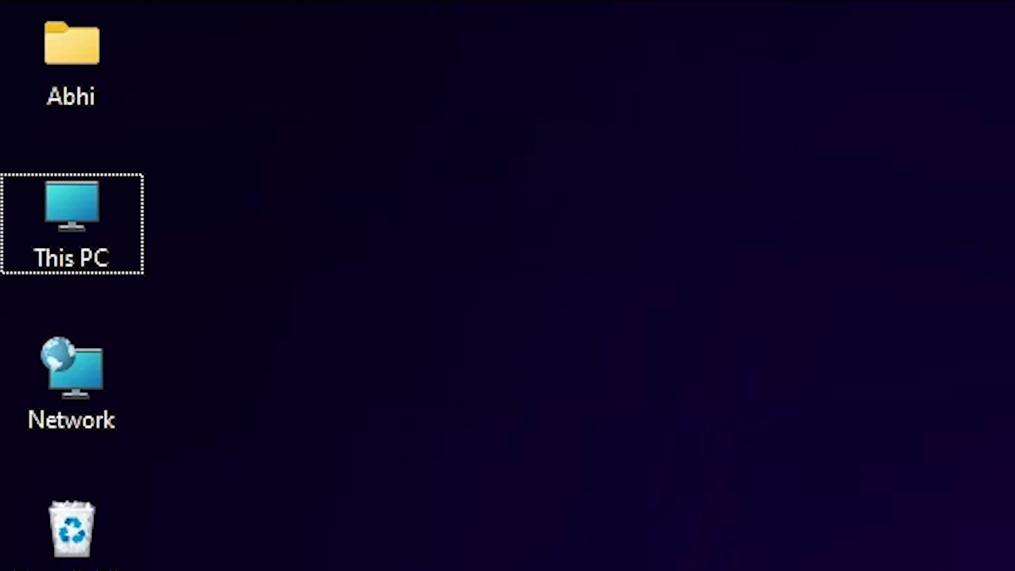
- On the offline PC, drag the MediaTek zip from USB Drive (F:) to the desktop and close Explorer
double_click(77, 244)
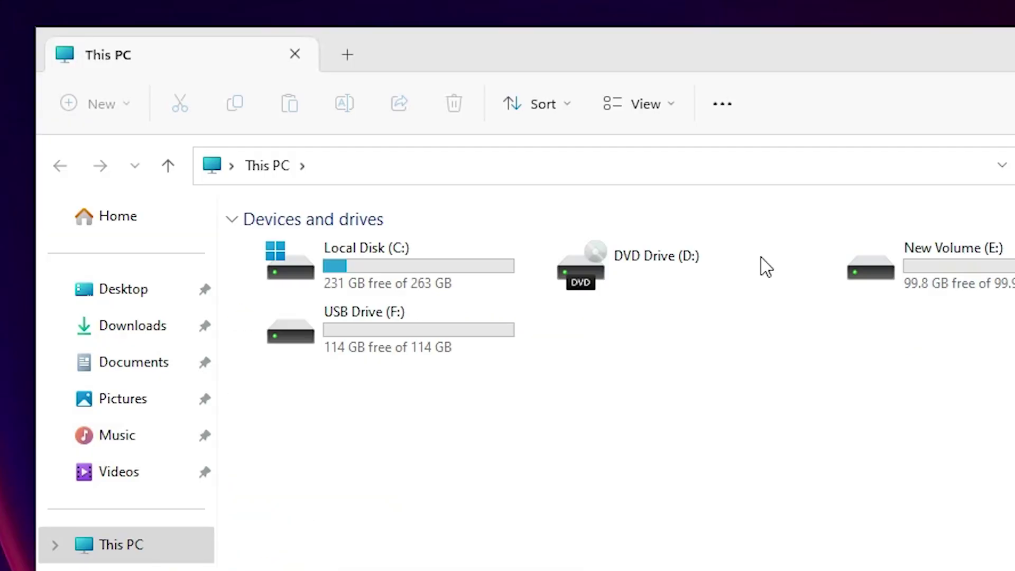
double_click(390, 337)
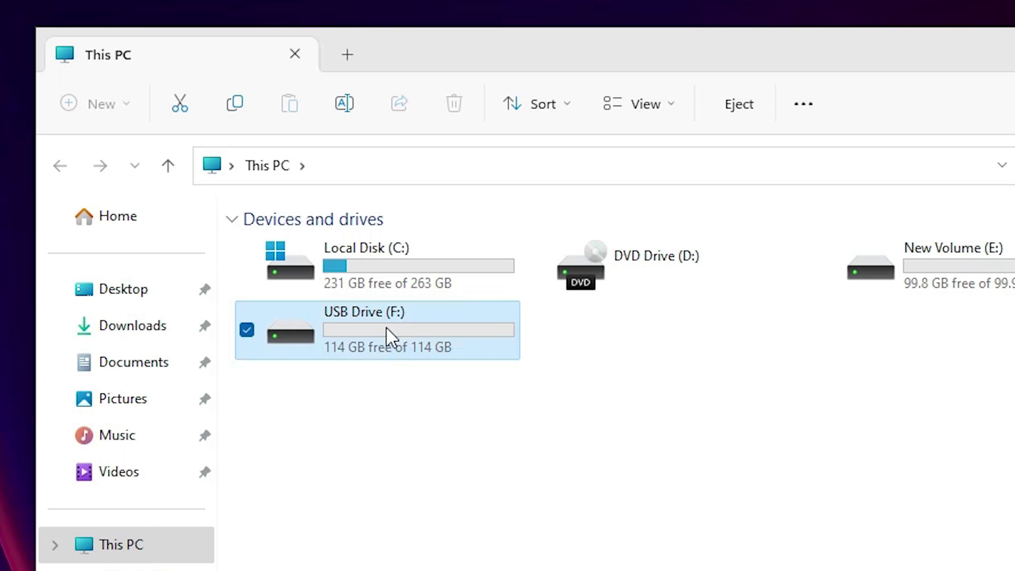
drag(397, 327, 0, 541)
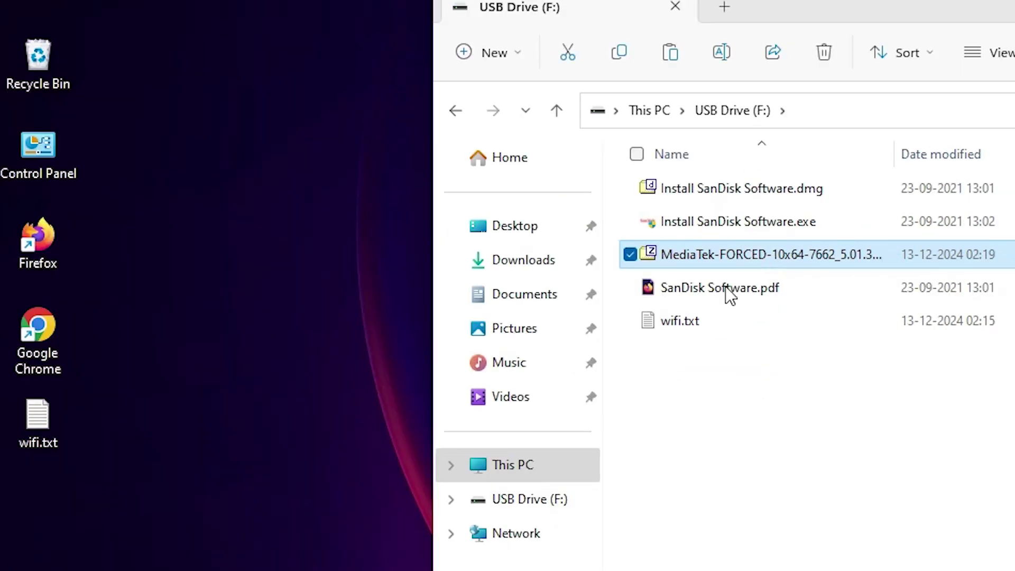
drag(326, 463, 149, 538)
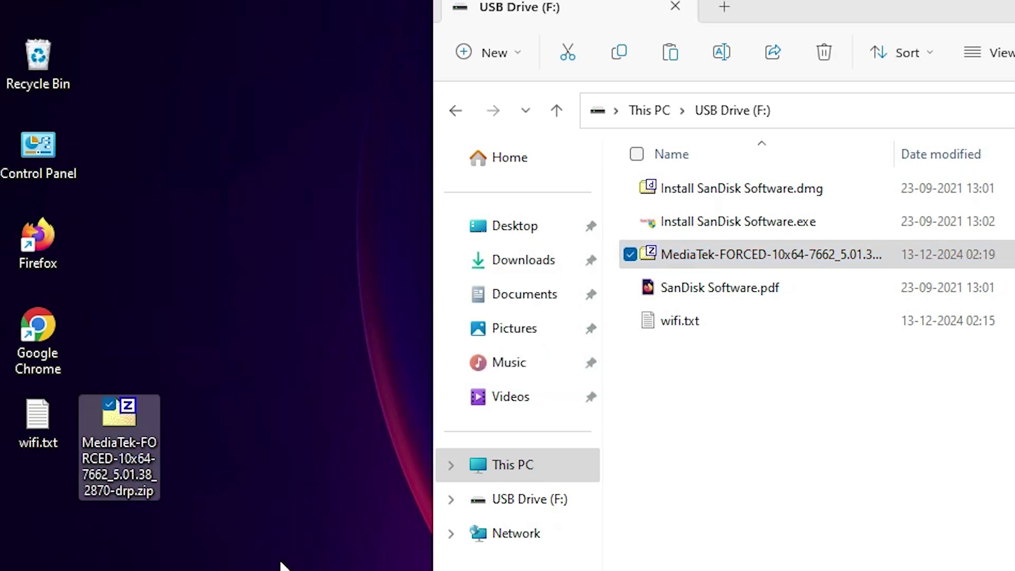
key(alt+F4)
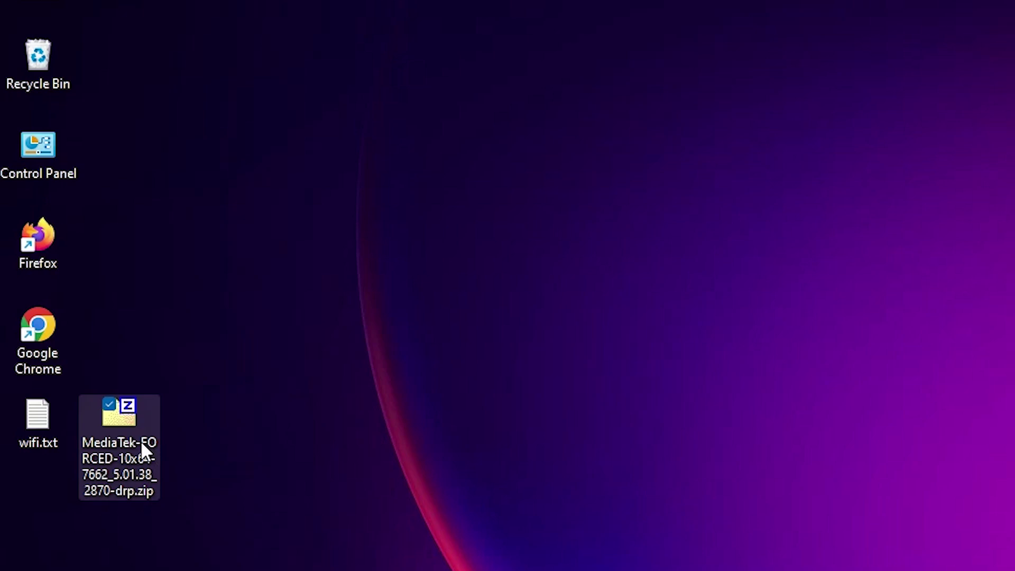
- Extract the MediaTek zip into a folder on the desktop via Extract files
drag(141, 450, 49, 491)
right_click(32, 533)
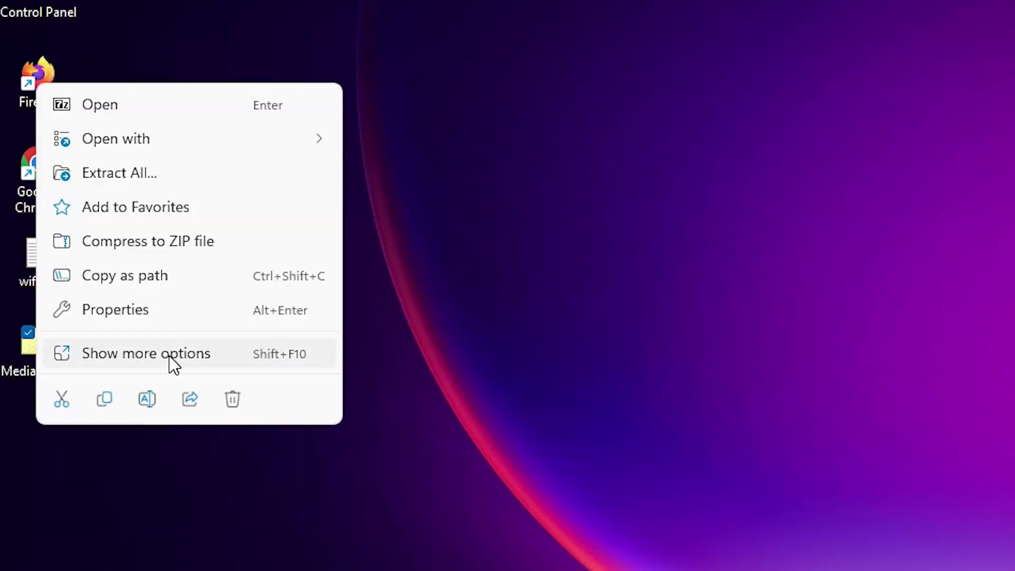
click(169, 354)
click(320, 97)
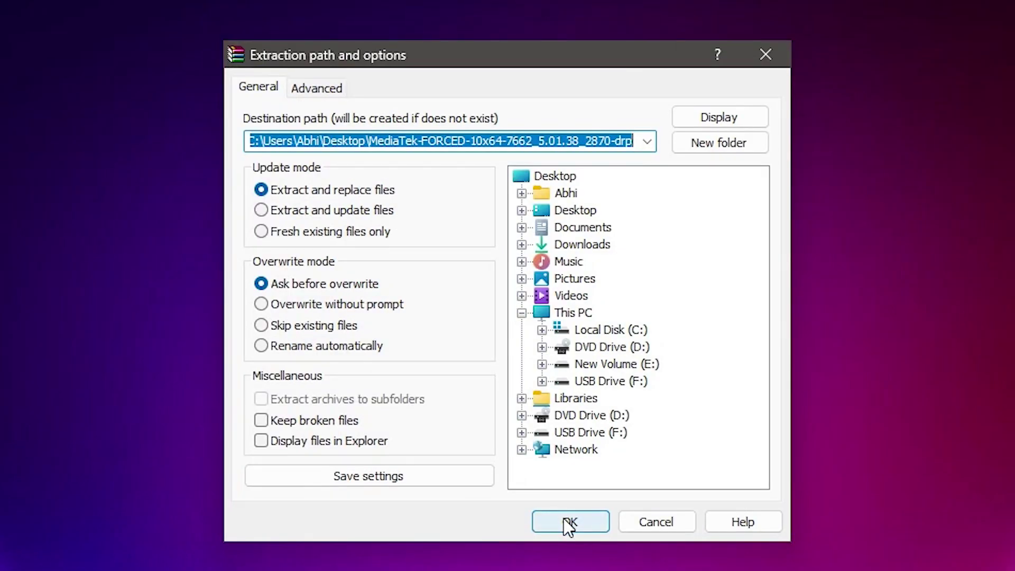
click(569, 525)
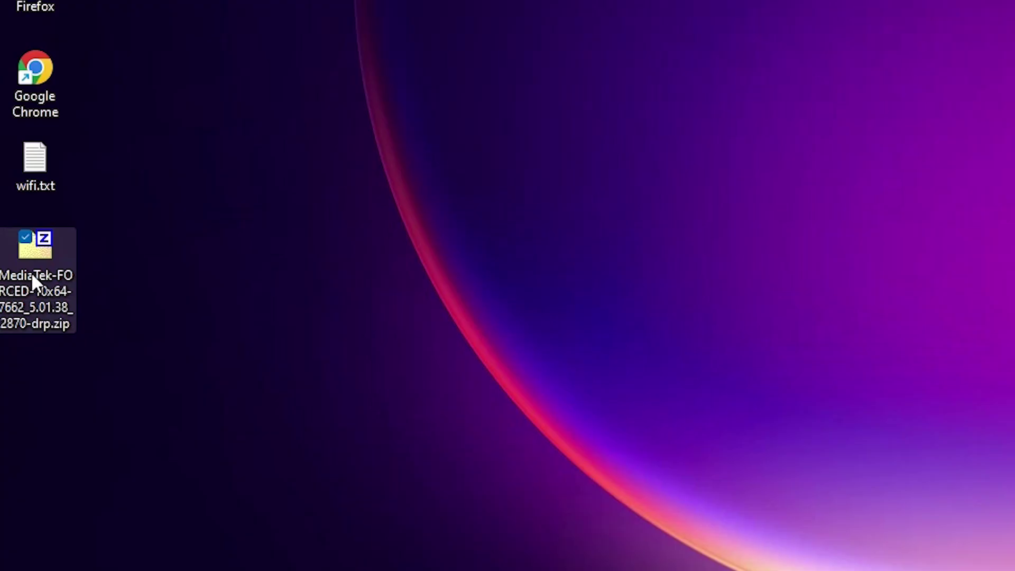
right_click(31, 269)
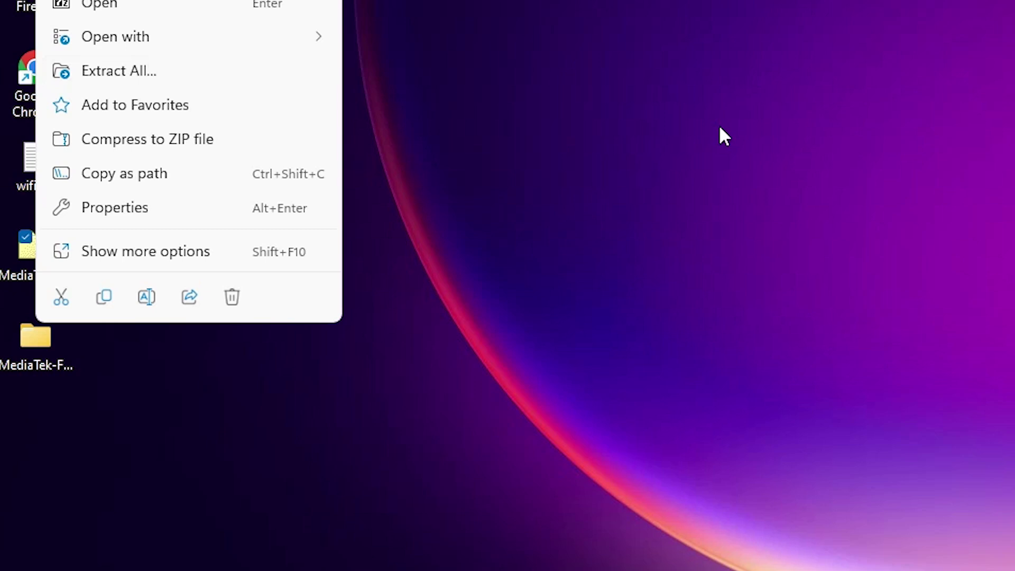
click(720, 132)
- Open the extracted folder down through MediaTek > FORCED > 10x64 > 7662_5.01.38_2870
click(24, 359)
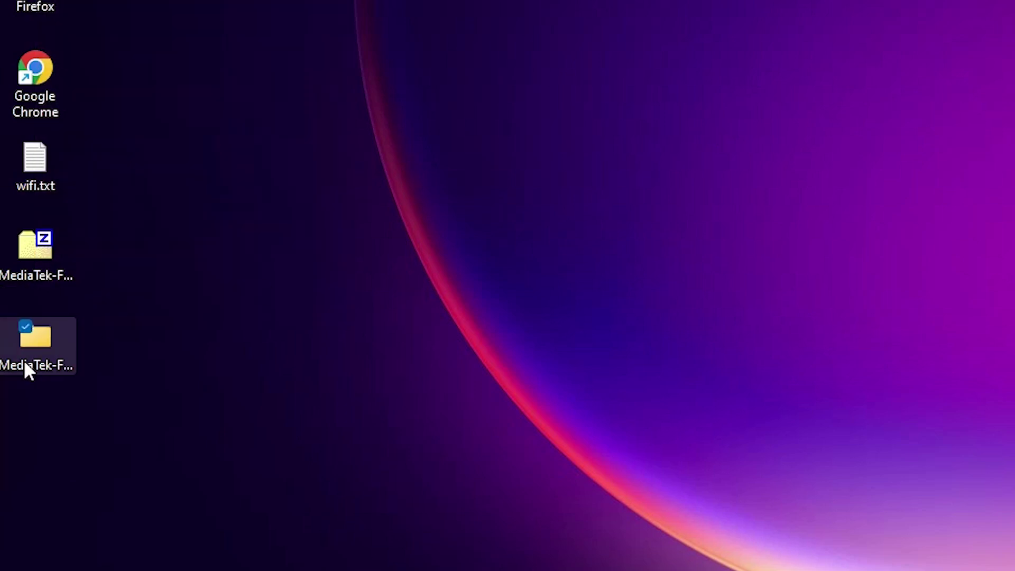
double_click(25, 364)
double_click(334, 268)
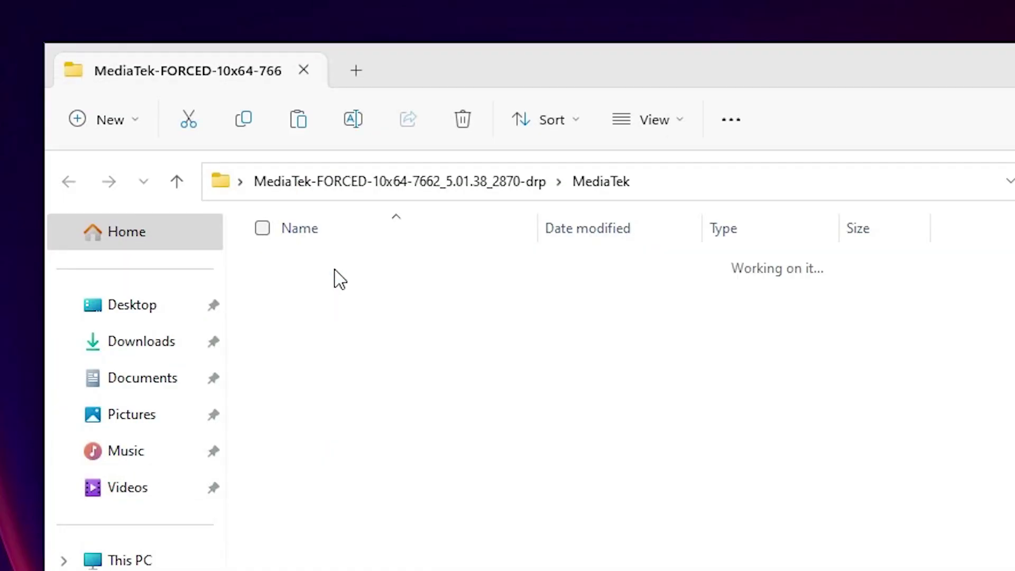
double_click(335, 268)
double_click(335, 269)
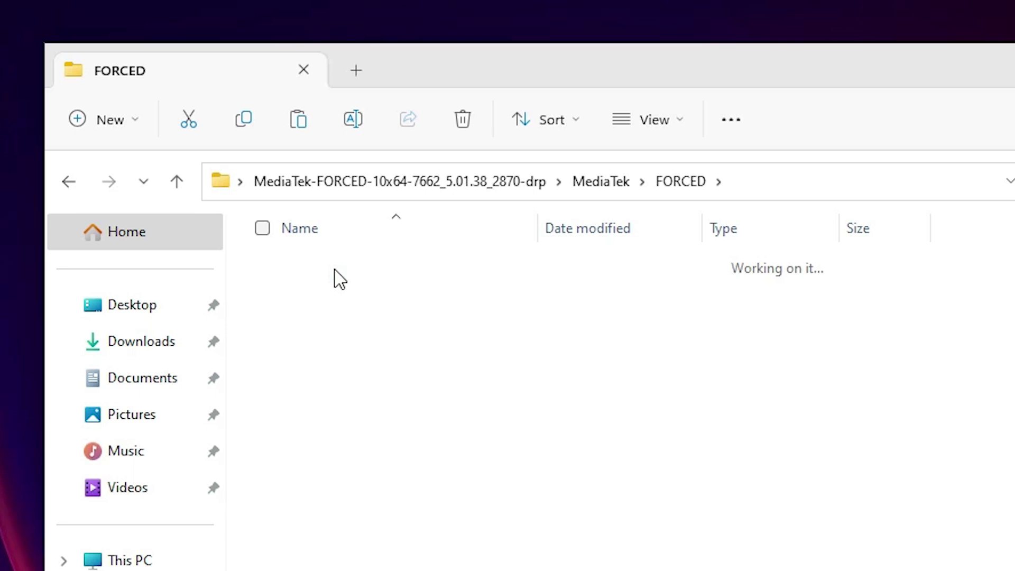
double_click(386, 266)
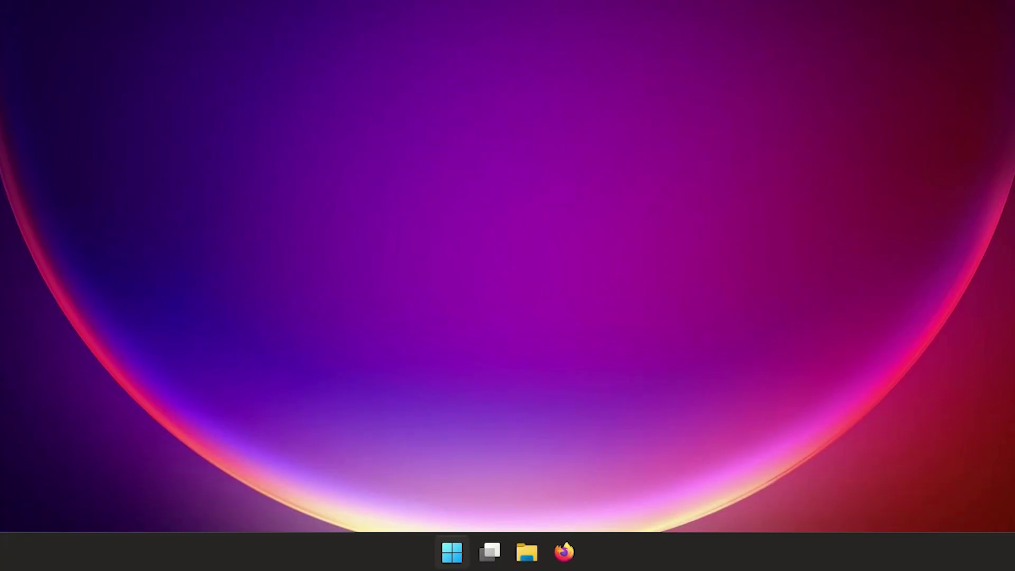
- Open Device Manager, expand Network adapters, and choose Update driver on 802.11n USB Wireless LAN Card
right_click(453, 554)
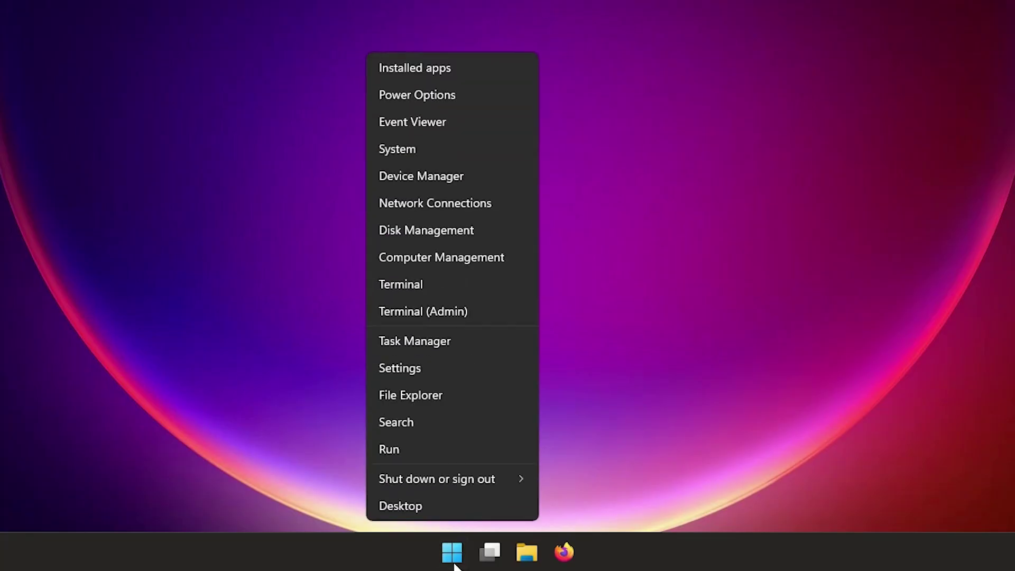
click(457, 182)
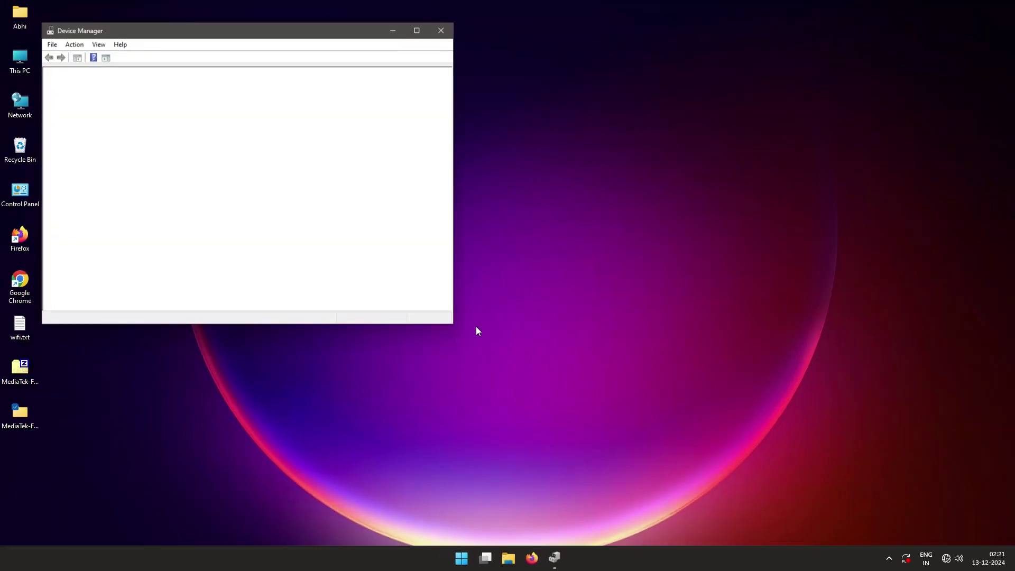
drag(356, 30, 585, 133)
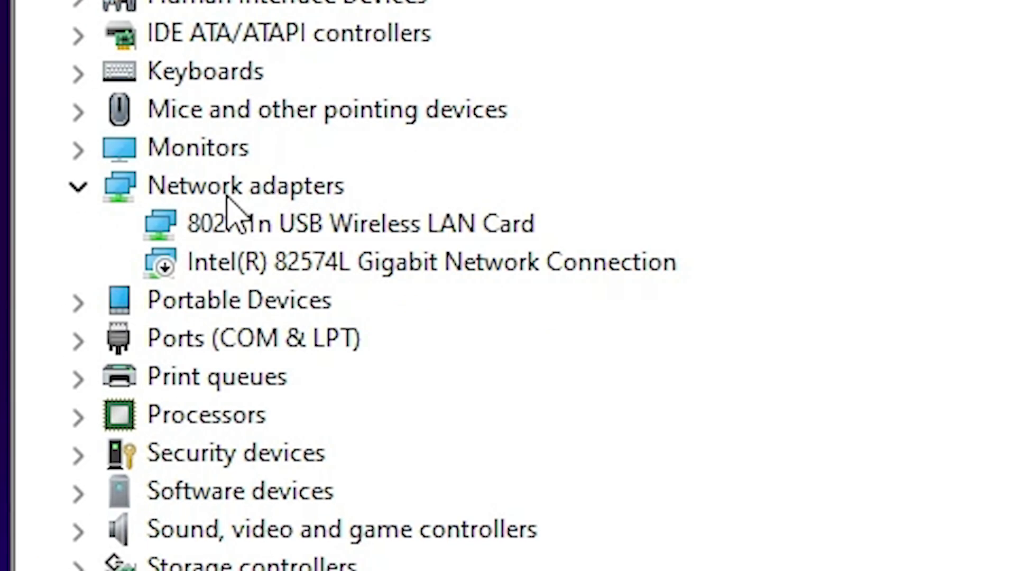
double_click(141, 420)
double_click(204, 193)
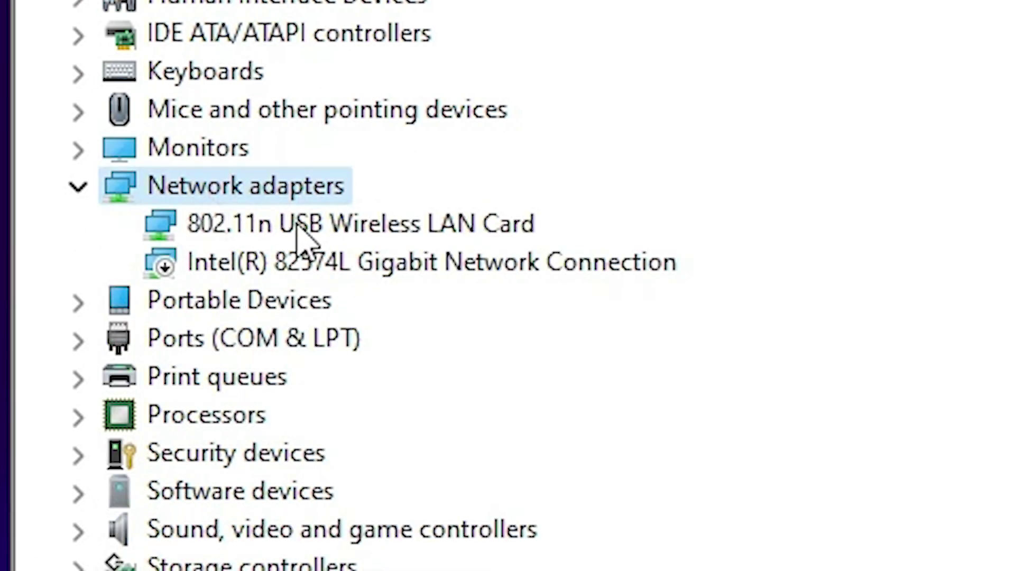
right_click(449, 224)
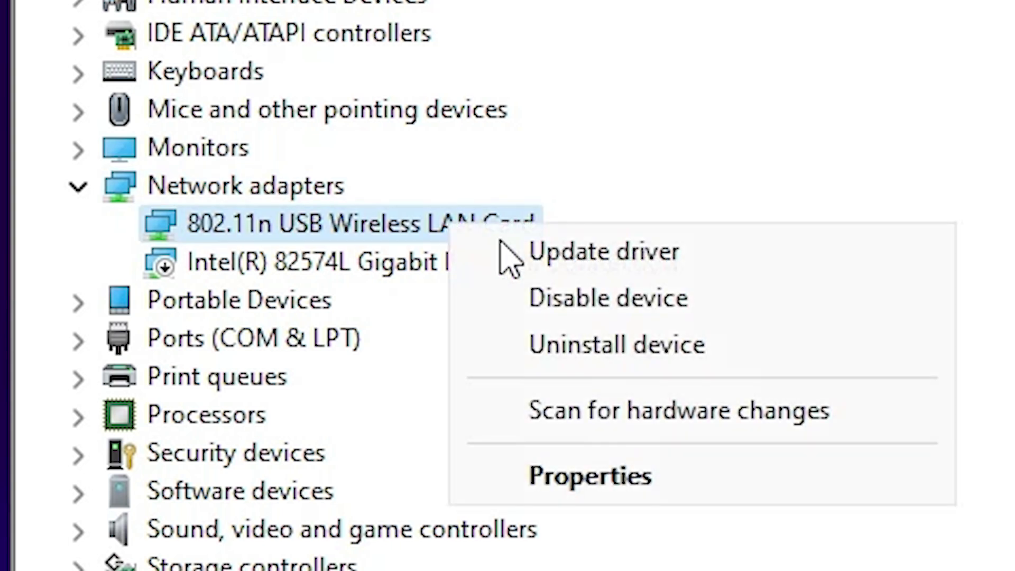
click(660, 253)
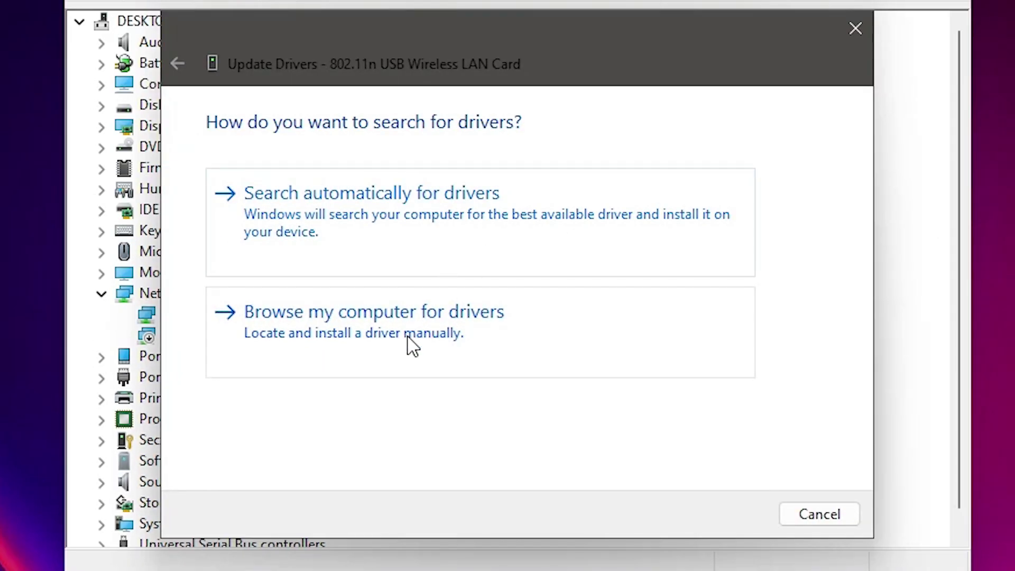
- Browse my computer for drivers and pick the Desktop's MediaTek folder as the driver location
click(411, 344)
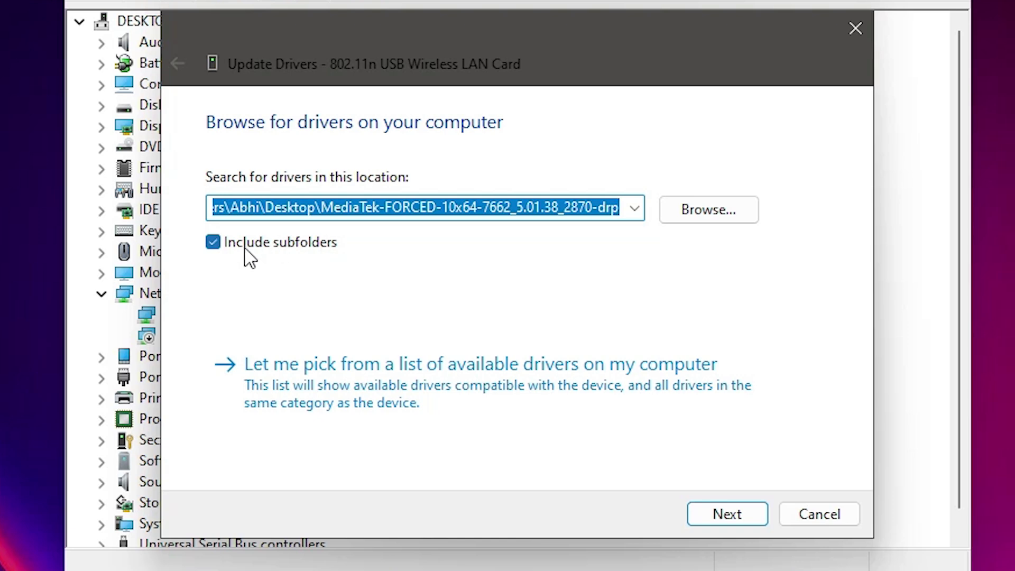
click(703, 216)
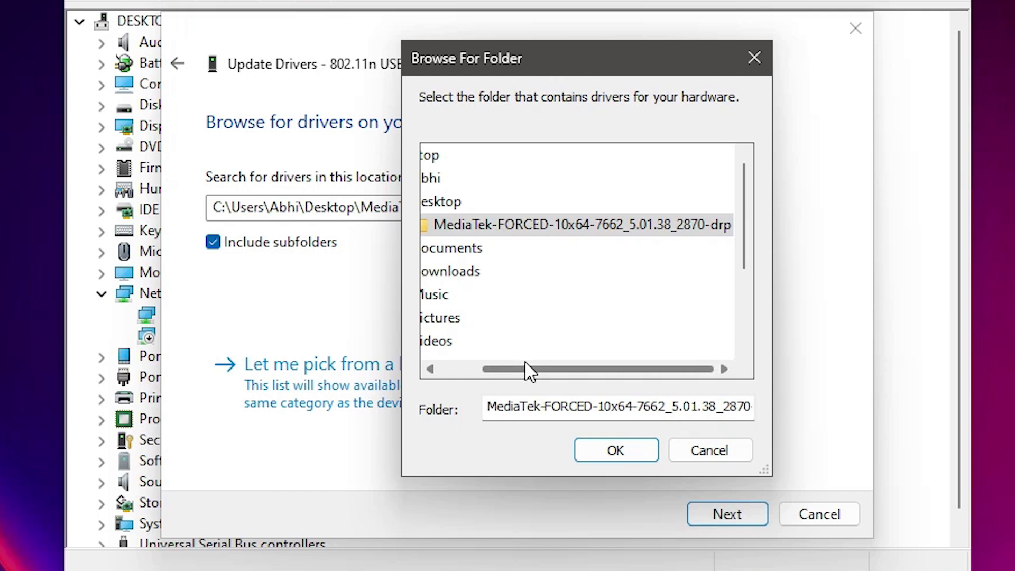
drag(525, 369, 455, 370)
click(469, 154)
scroll(519, 317, down, 2)
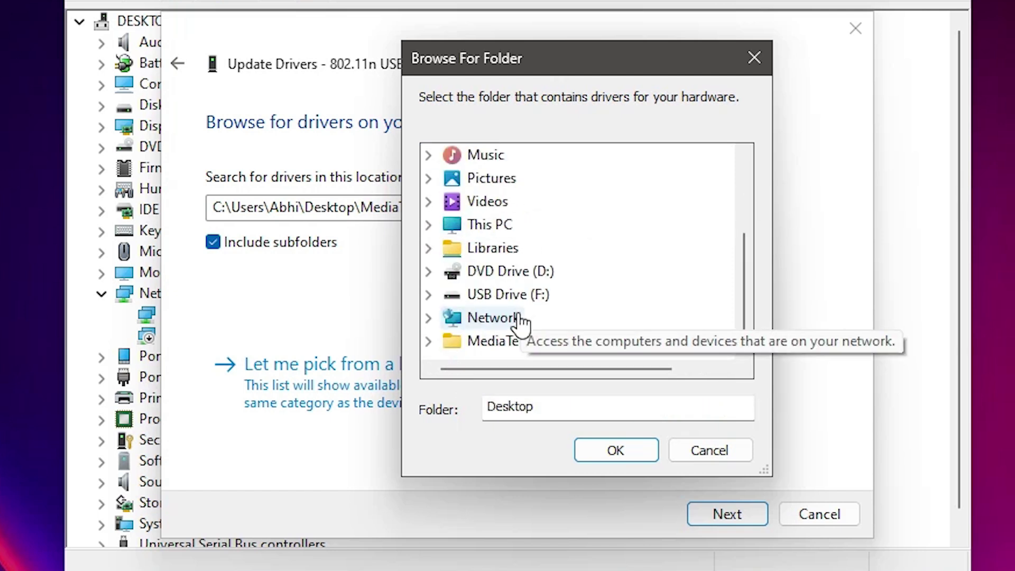
click(576, 344)
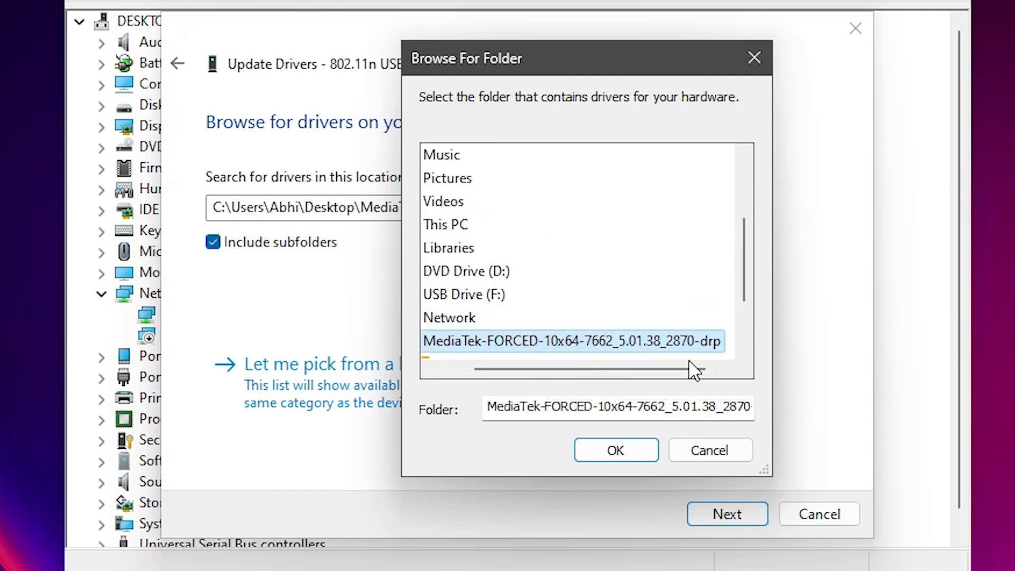
drag(490, 370, 453, 375)
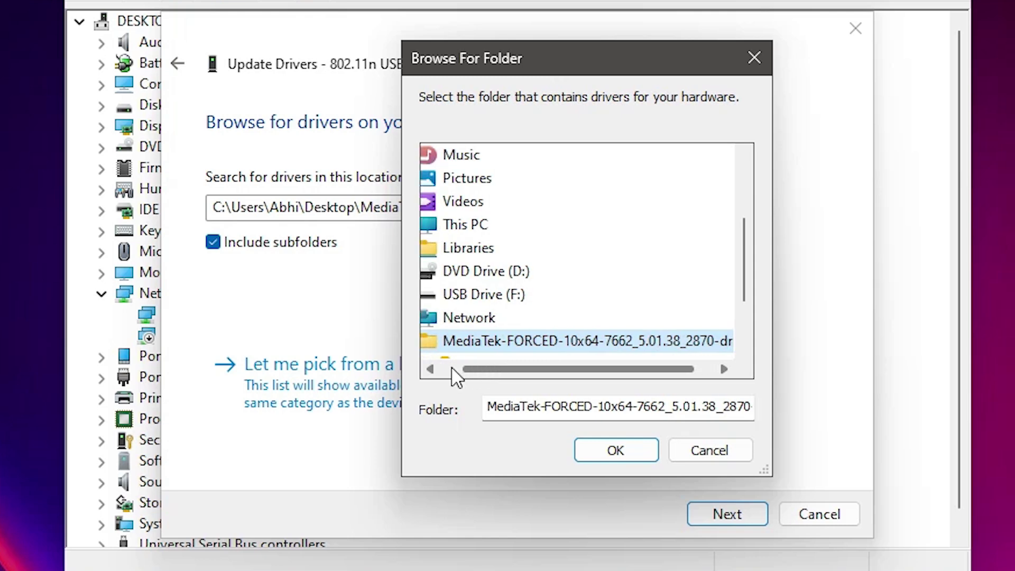
double_click(553, 271)
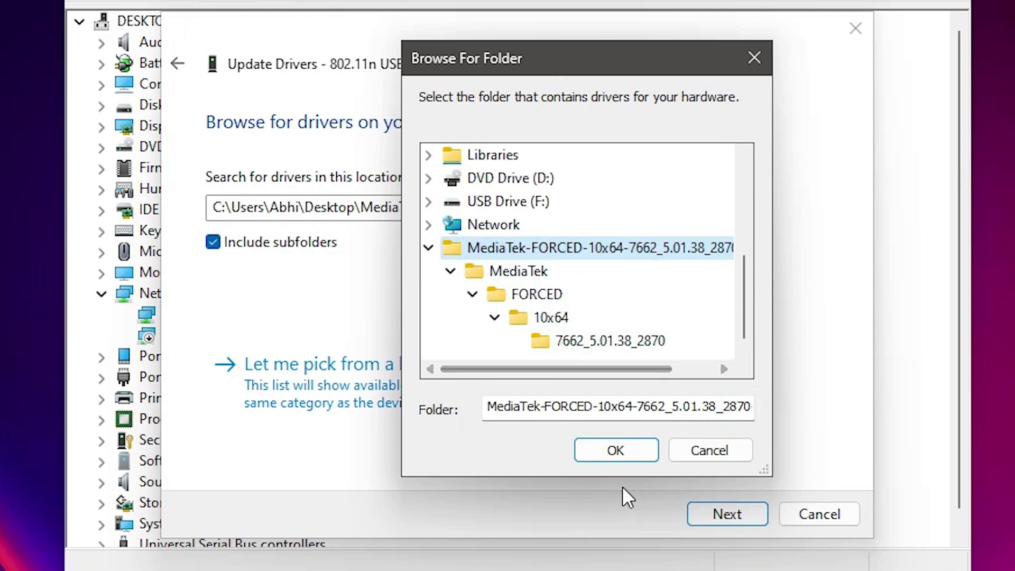
click(614, 452)
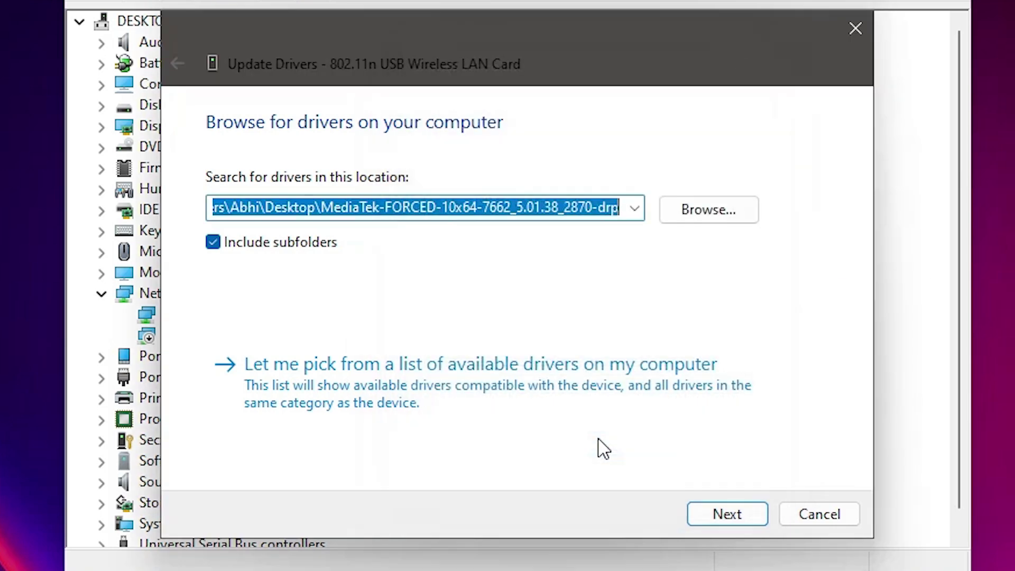
- Search that folder for the driver, dismiss the result, and close Device Manager
click(727, 514)
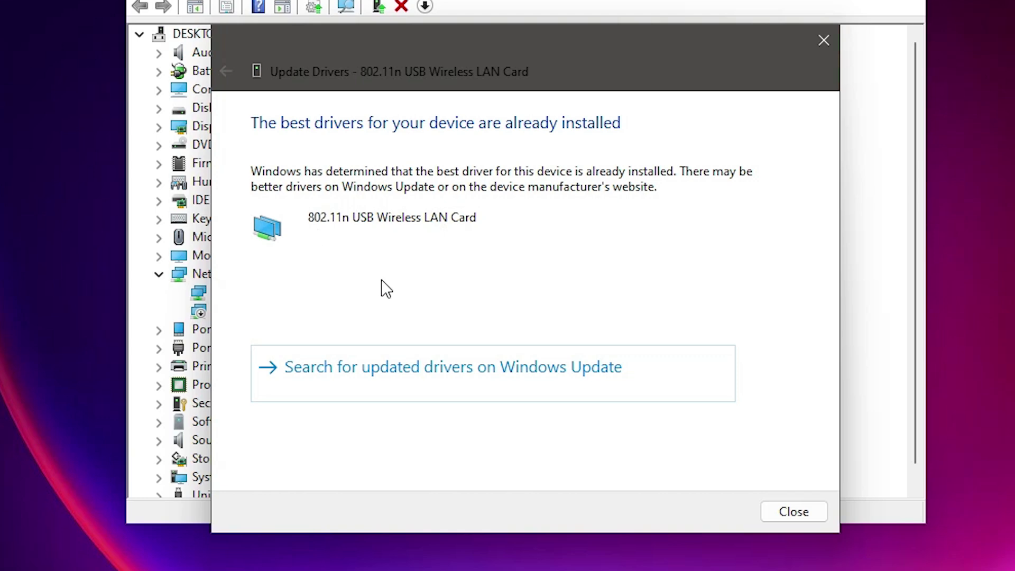
click(784, 513)
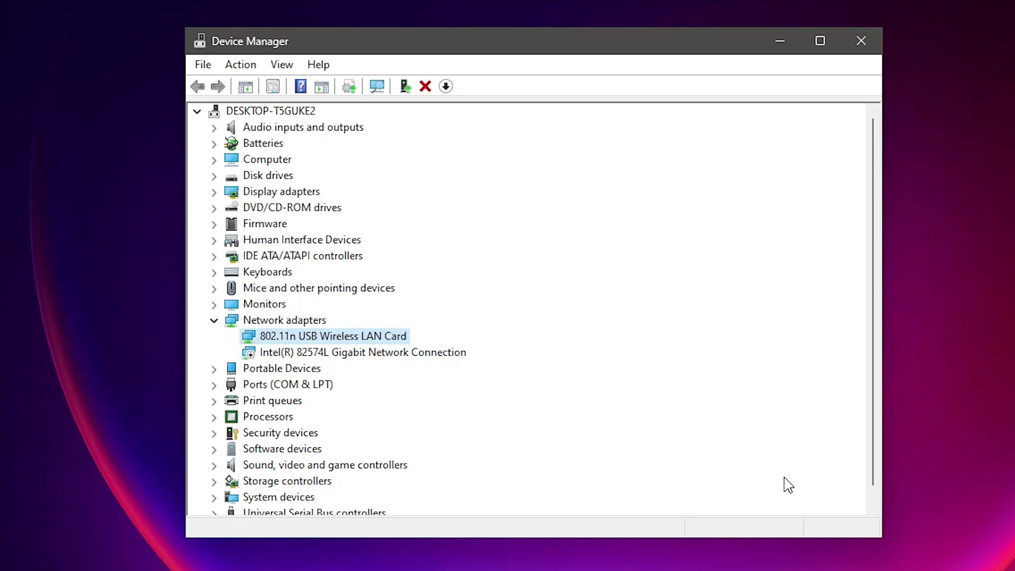
click(873, 47)
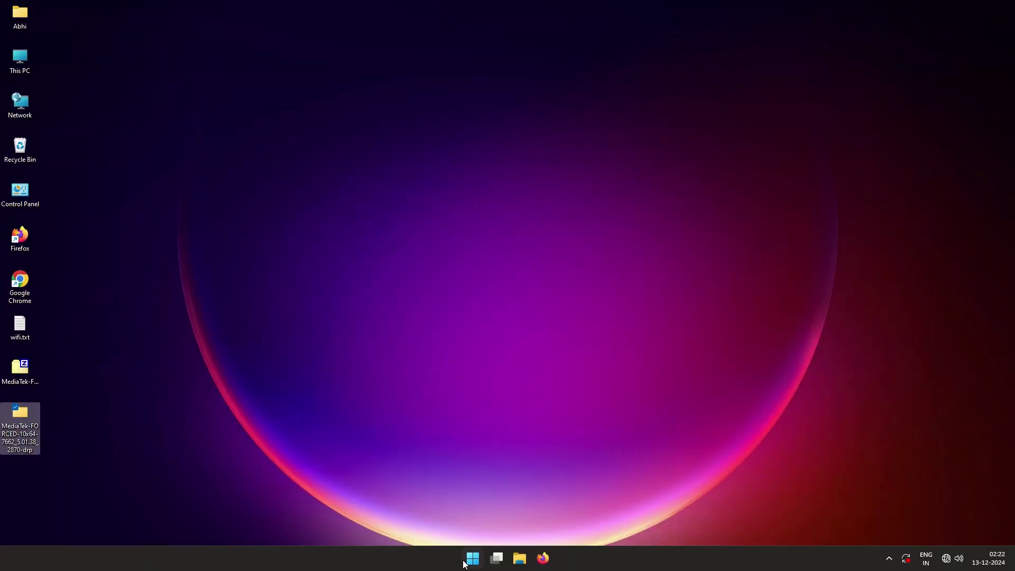
- Open Control Panel's Network and Sharing Center and its adapter connections list
click(465, 563)
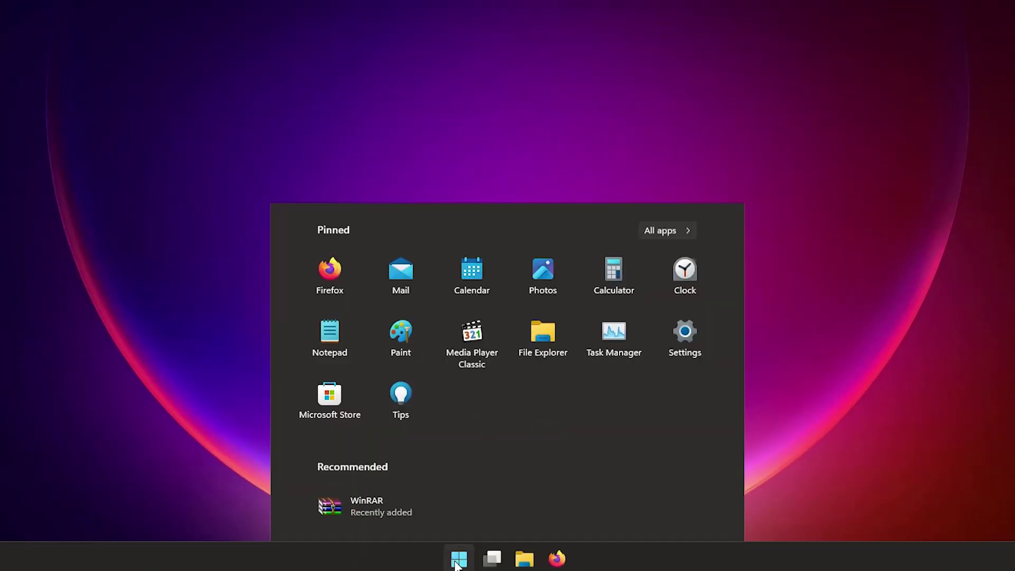
text(control Panel)
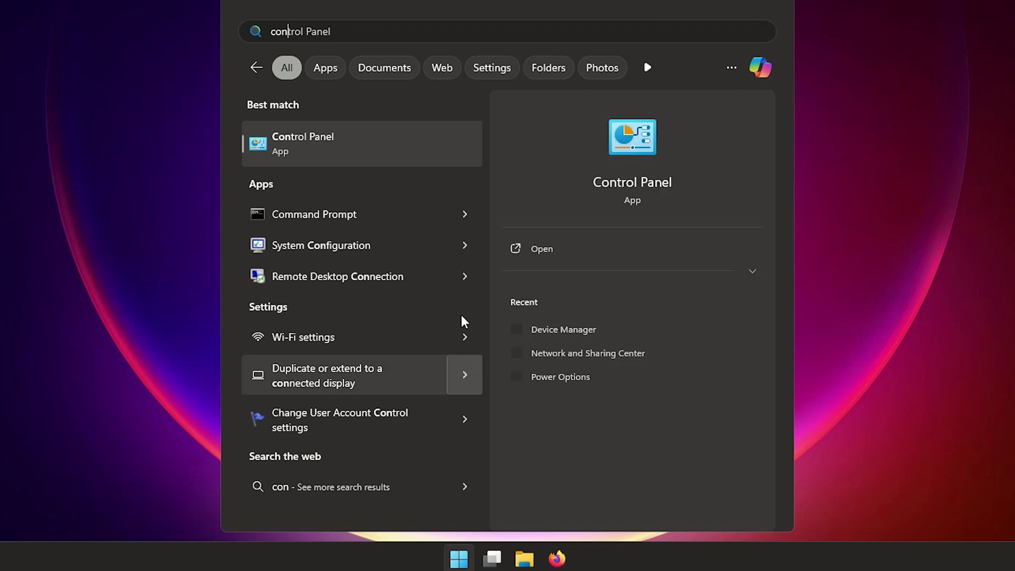
click(400, 127)
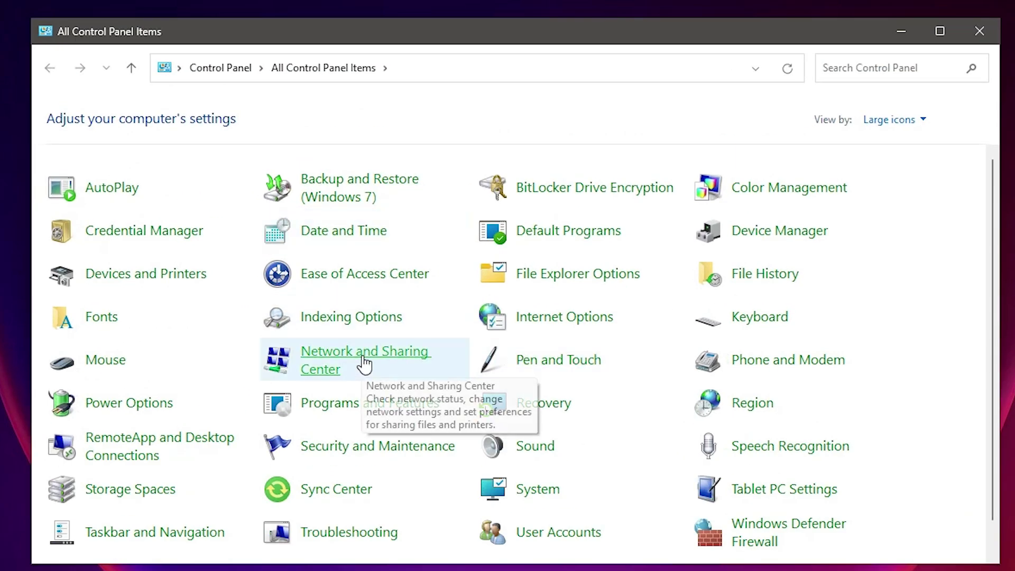
click(364, 364)
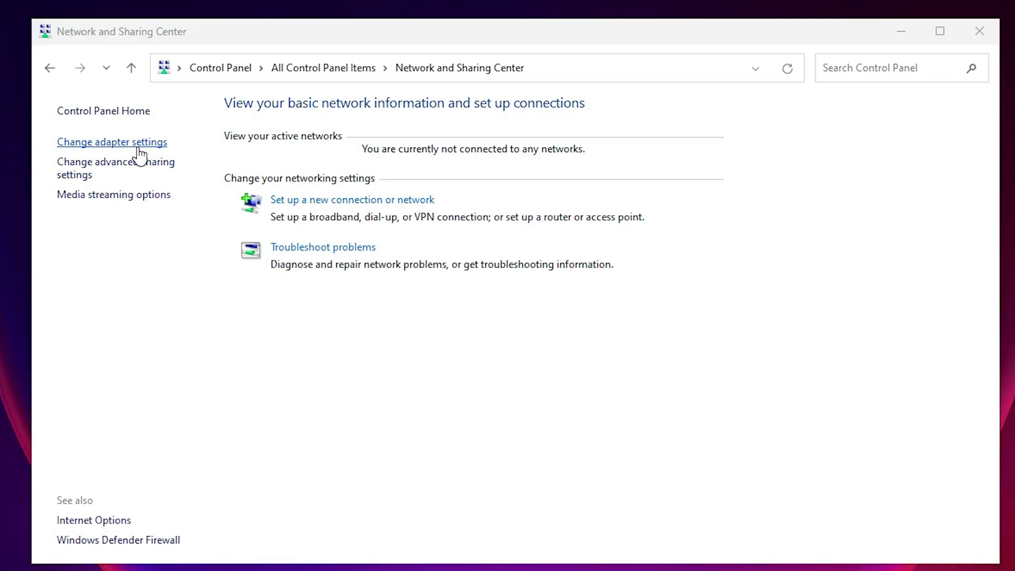
click(138, 144)
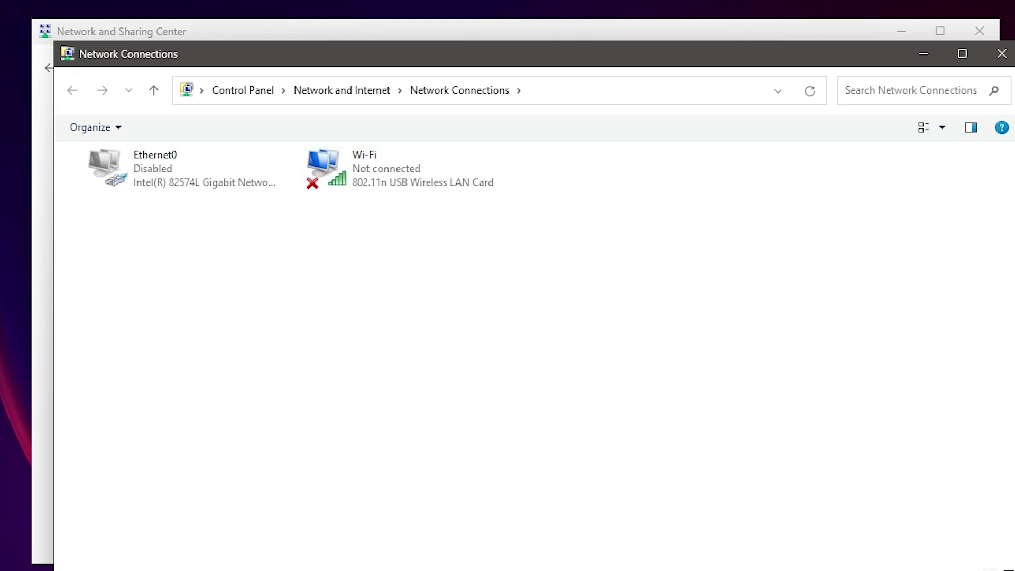
- Inspect the Wi-Fi connection's options, then minimize both network windows
right_click(363, 178)
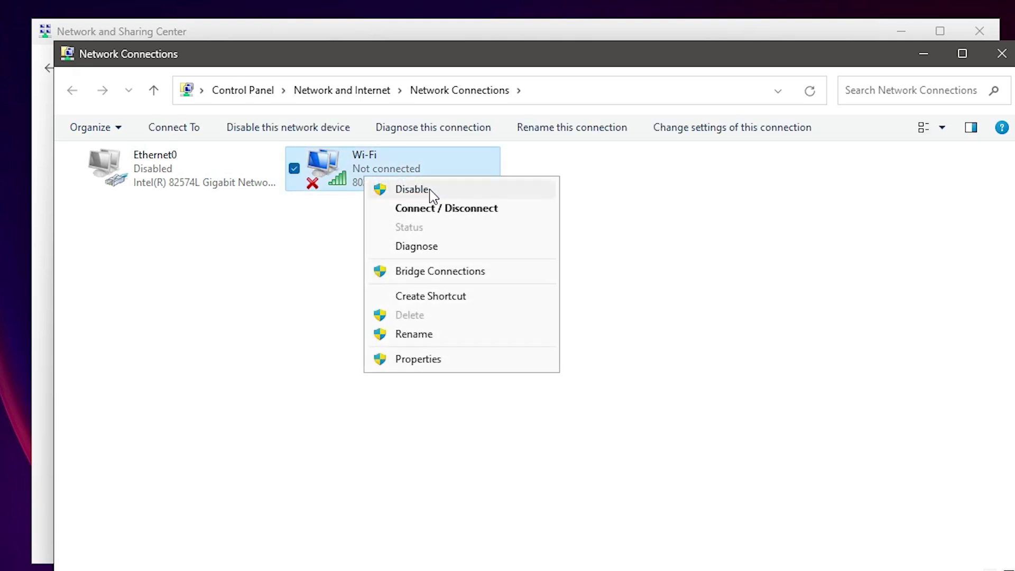
click(525, 214)
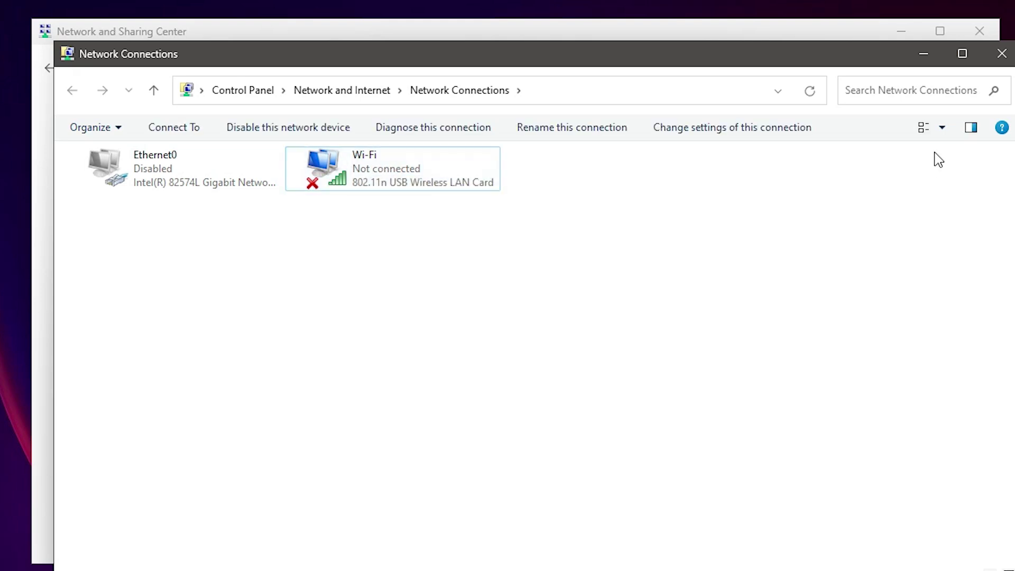
click(923, 54)
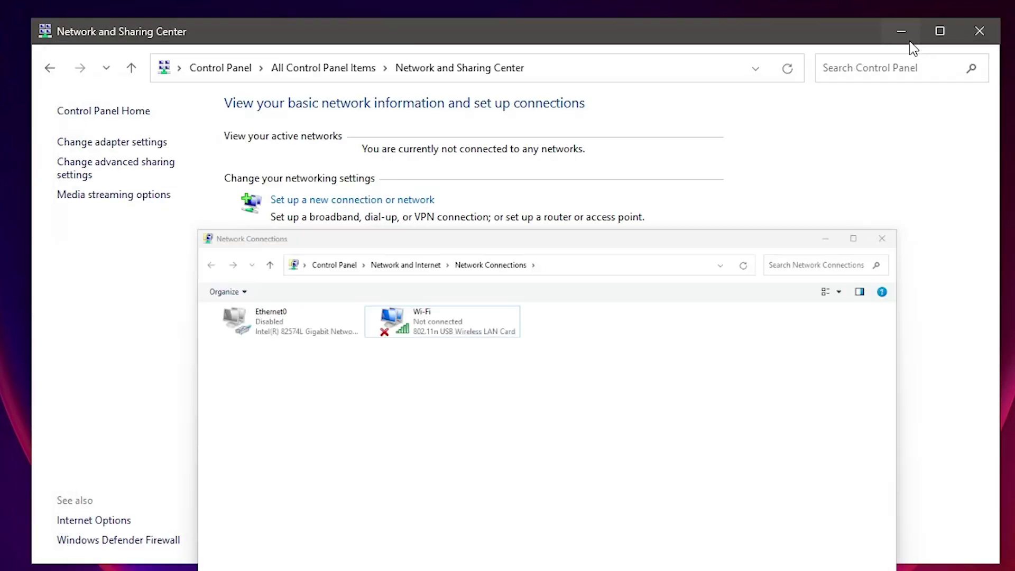
click(901, 31)
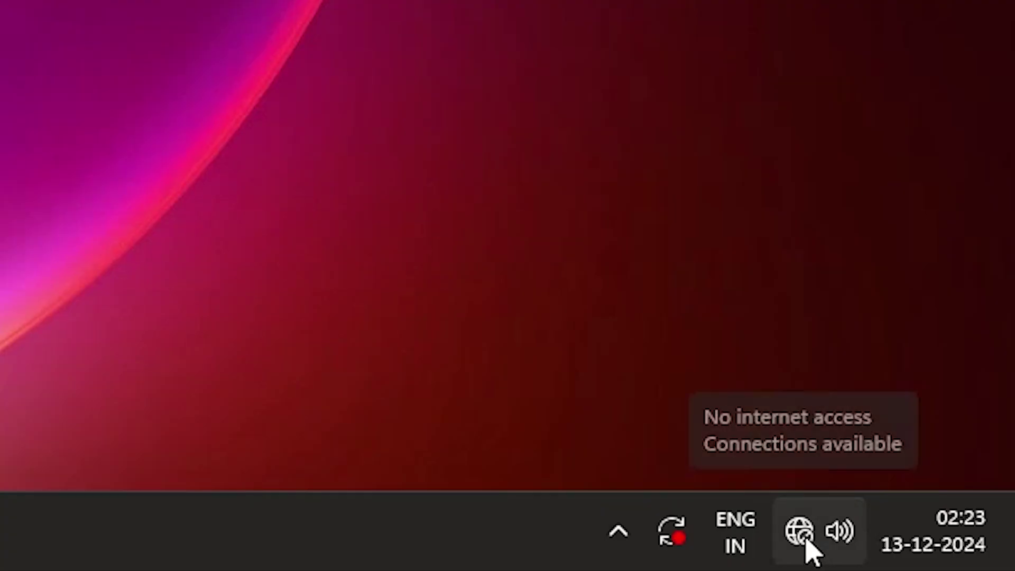
- Connect to the first Wi-Fi network in Quick Settings by entering its security key
click(884, 567)
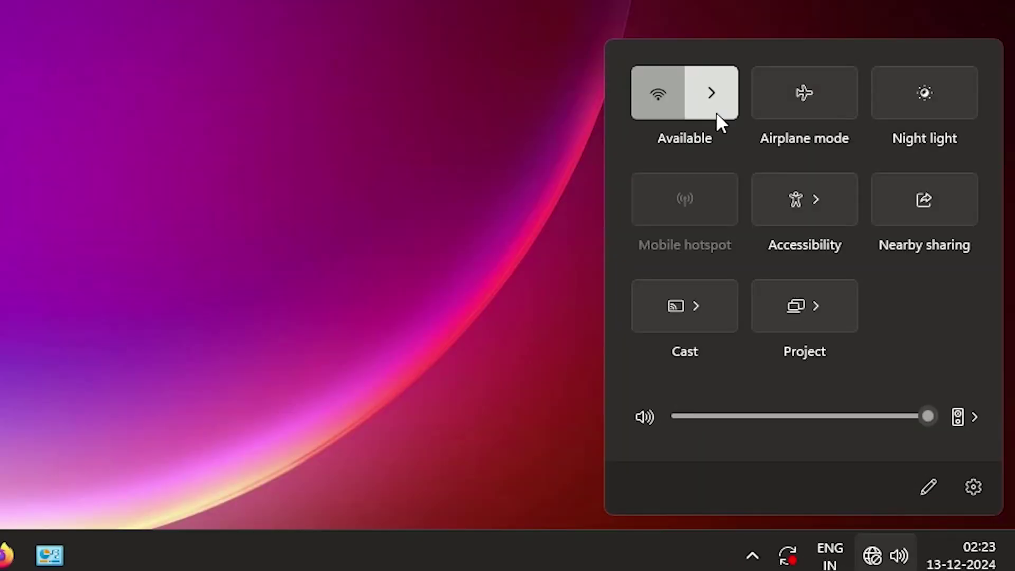
click(719, 96)
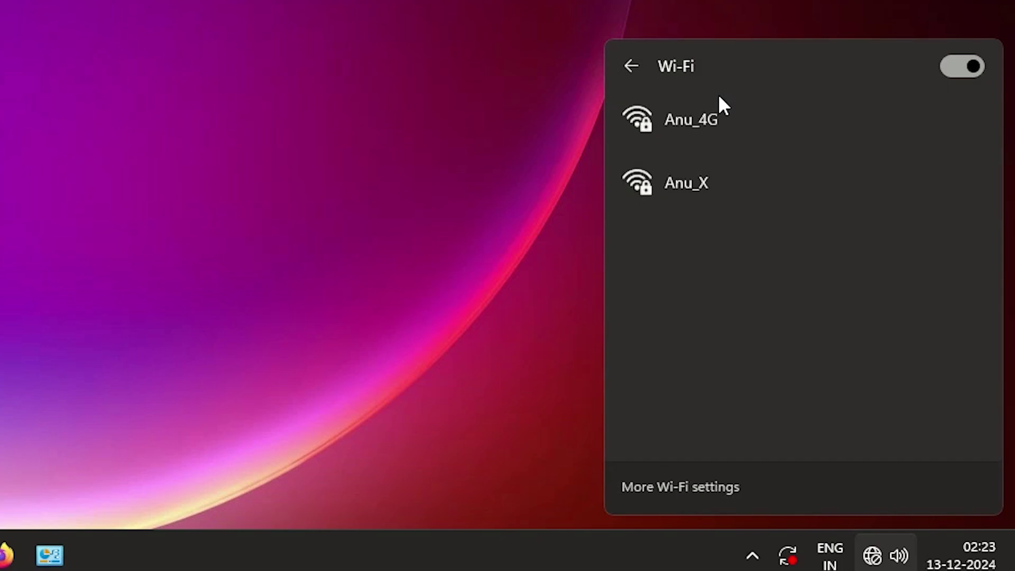
click(741, 116)
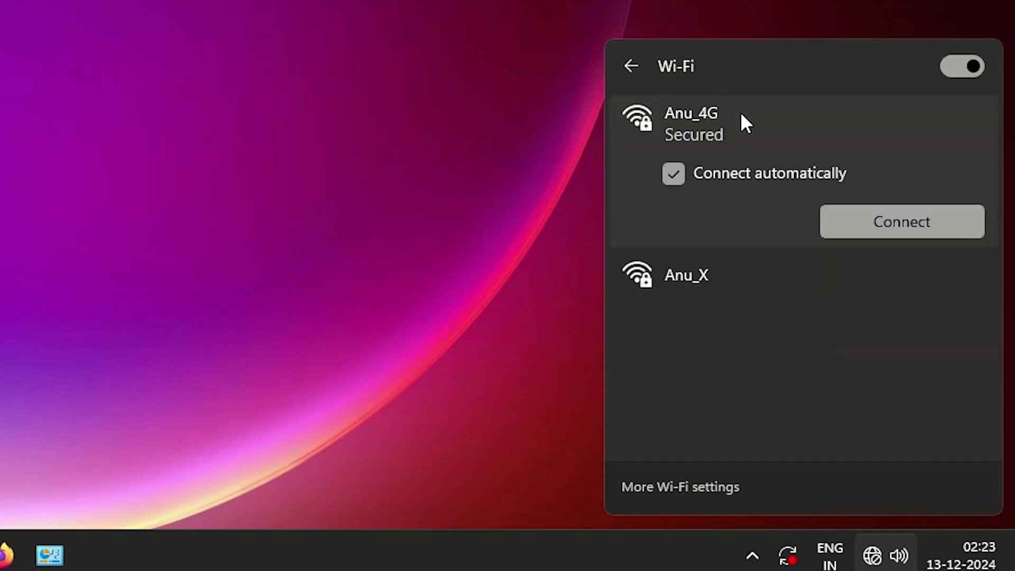
click(879, 239)
text(*********)
click(767, 311)
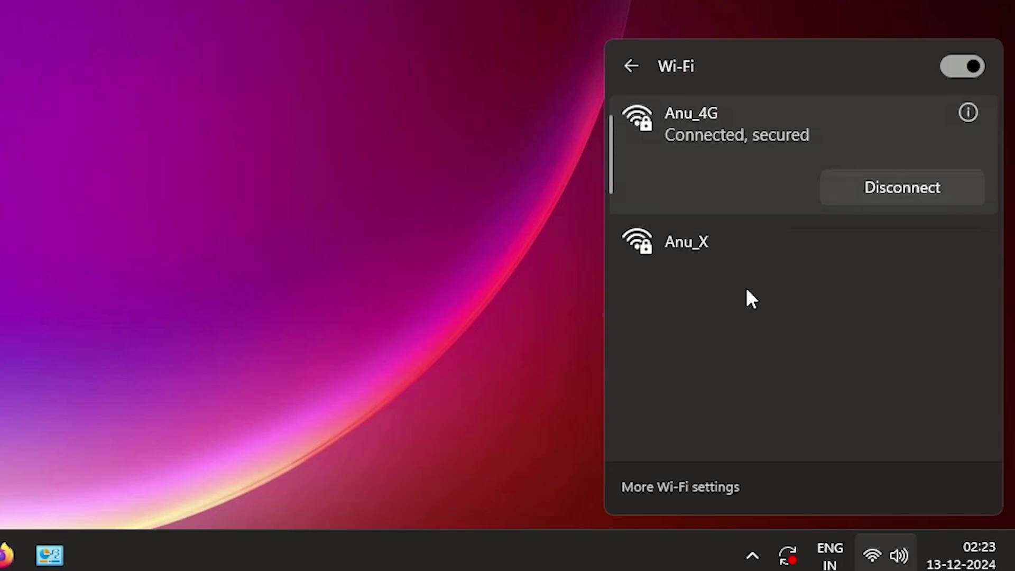
click(157, 97)
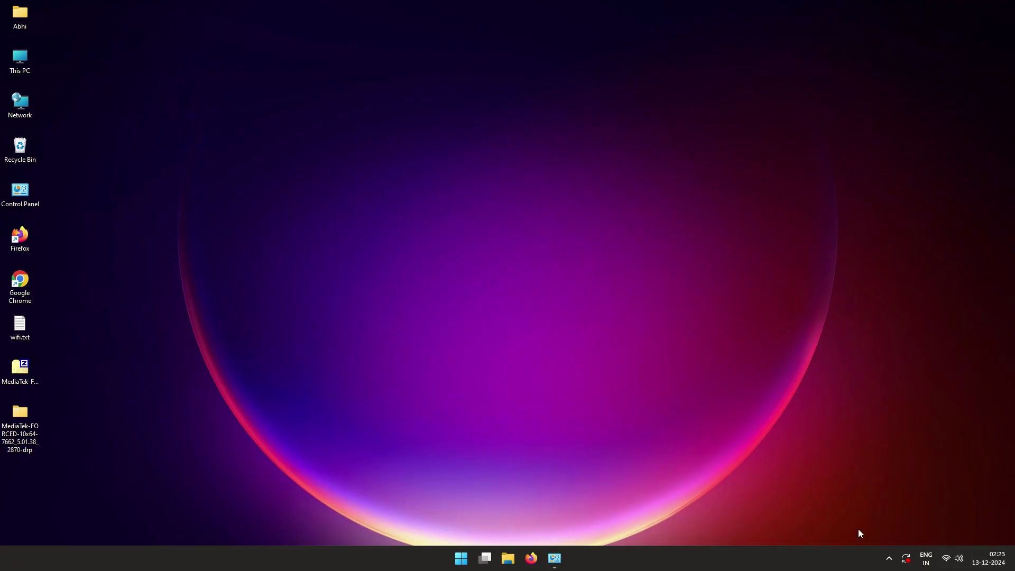
- Launch Chrome maximized, search 'google' from the address bar, and dismiss the personalization tip
double_click(22, 287)
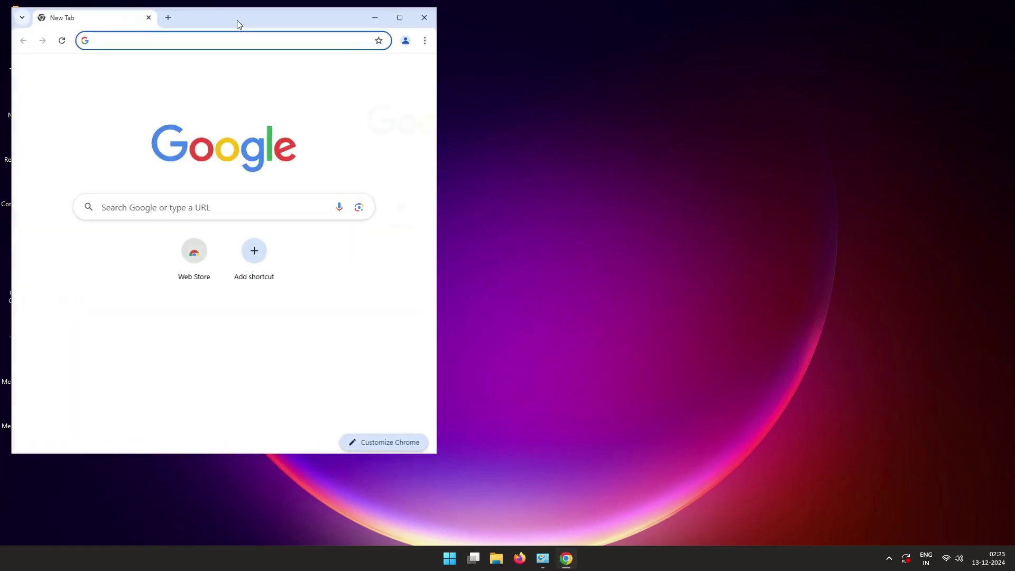
double_click(238, 24)
text(go)
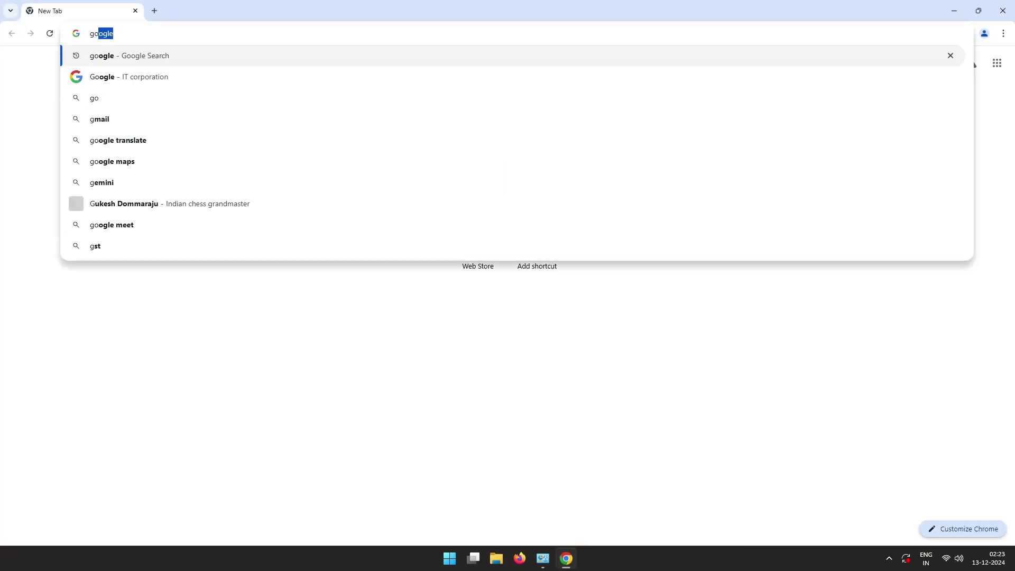
key(Return)
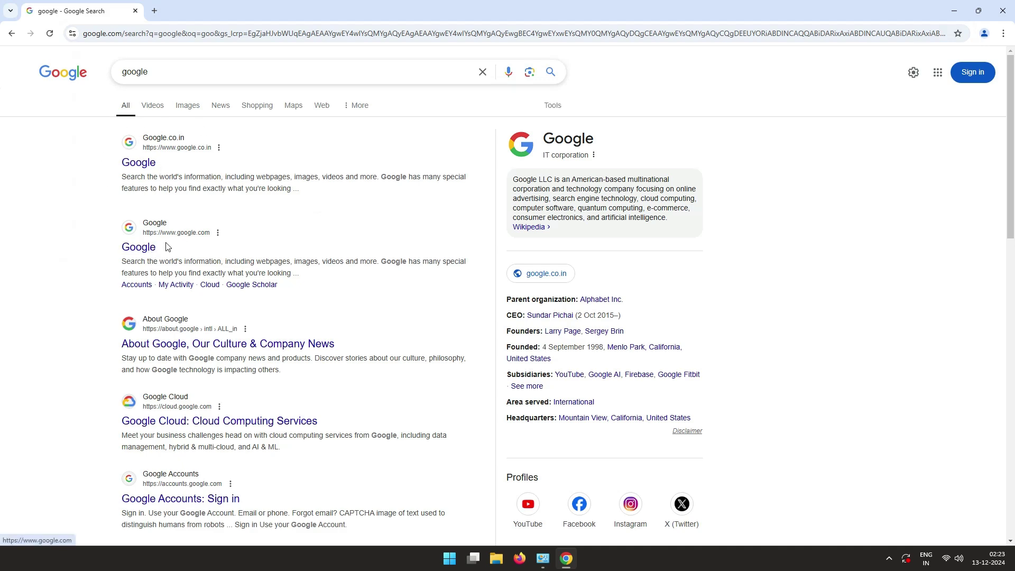
scroll(297, 297, down, 5)
scroll(296, 298, down, 5)
scroll(319, 366, up, 10)
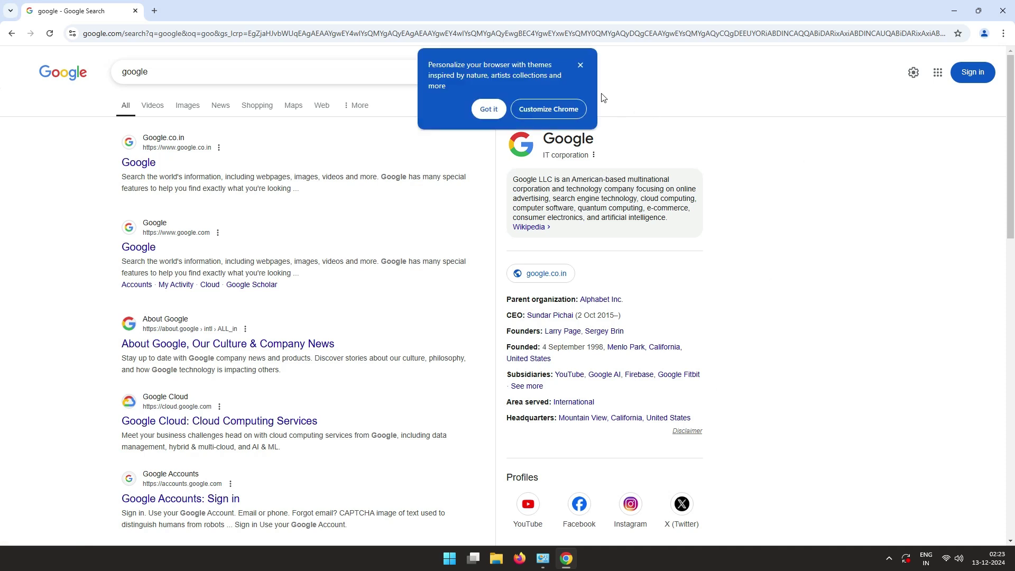
click(577, 66)
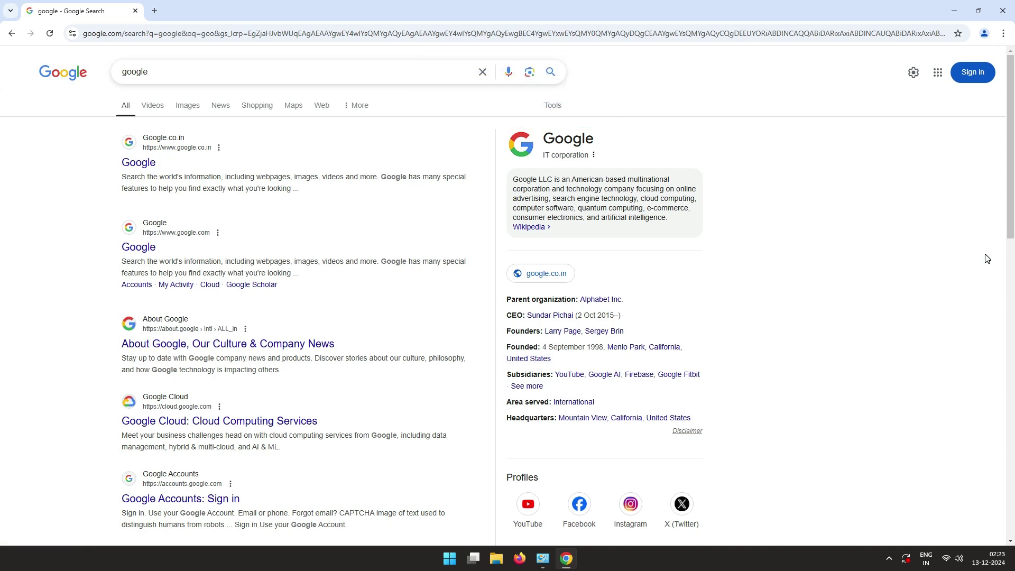